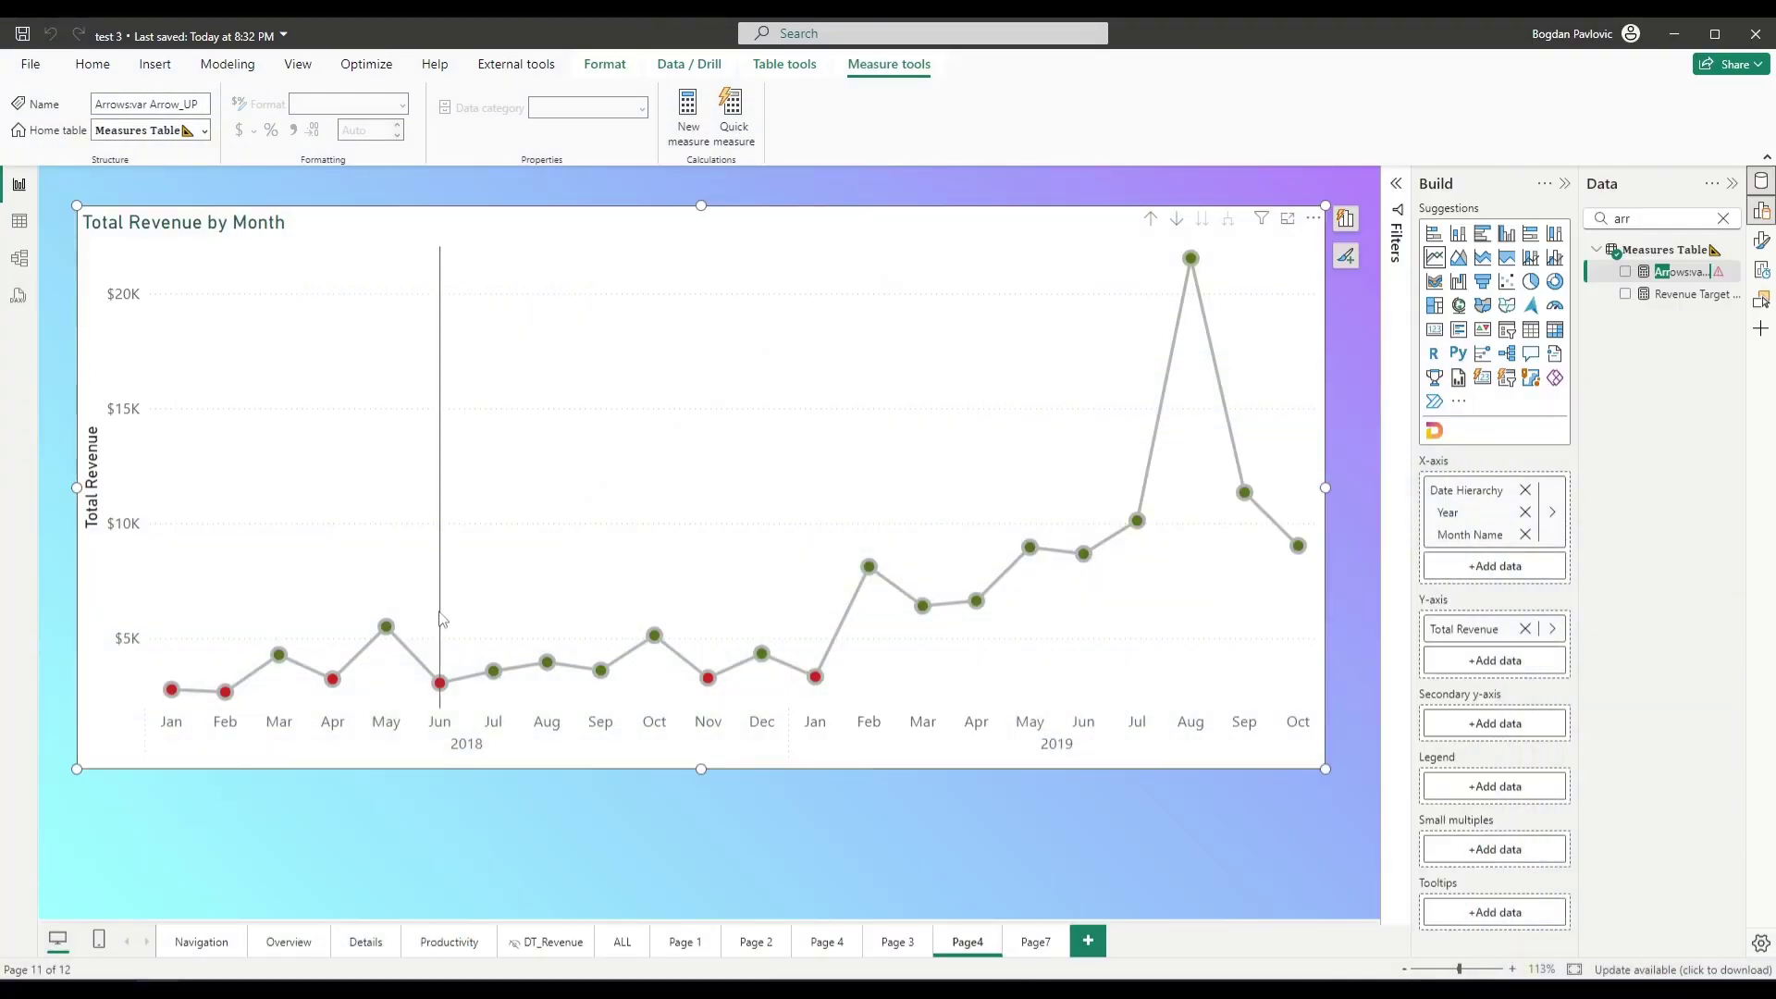
# Inspect the monthly revenue points on the Total Revenue by Month line chart
pyautogui.moveTo(439, 691)
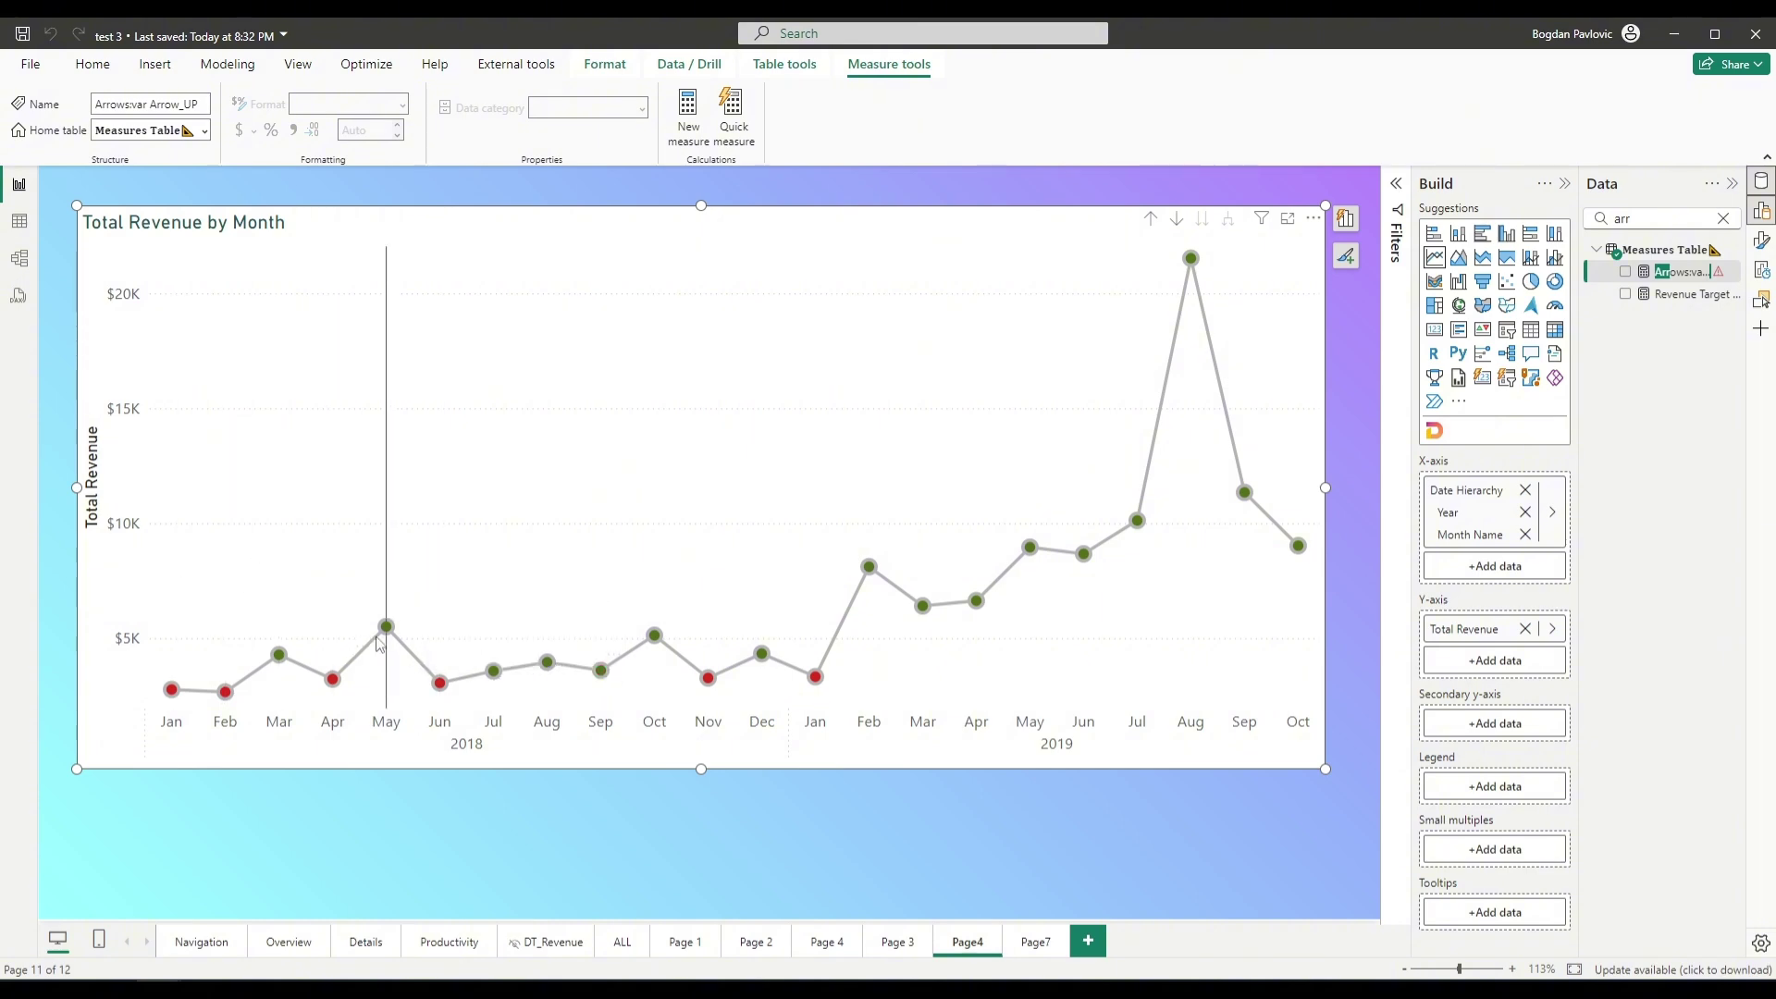
pyautogui.moveTo(379, 640)
# Start a new Arrows measure in Measures Table with var Arrow_UP = UNICHAR(, then consult the Unicode reference
pyautogui.rightClick(1665, 251)
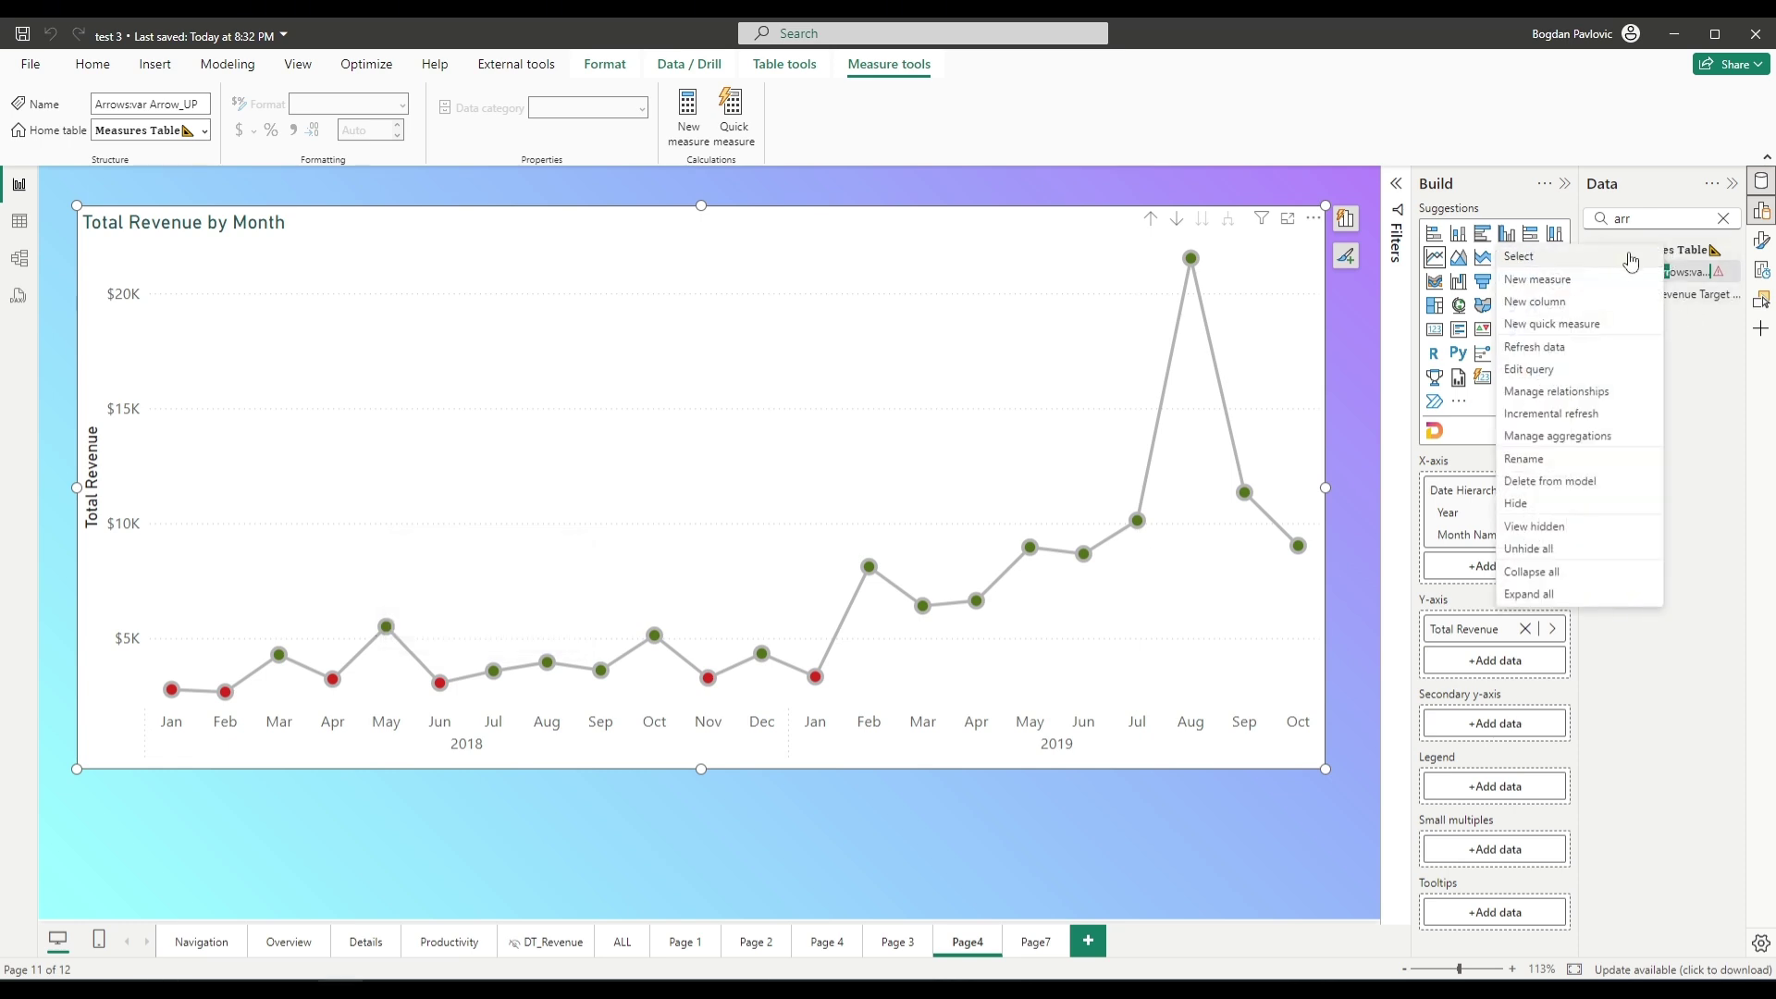
pyautogui.click(1585, 278)
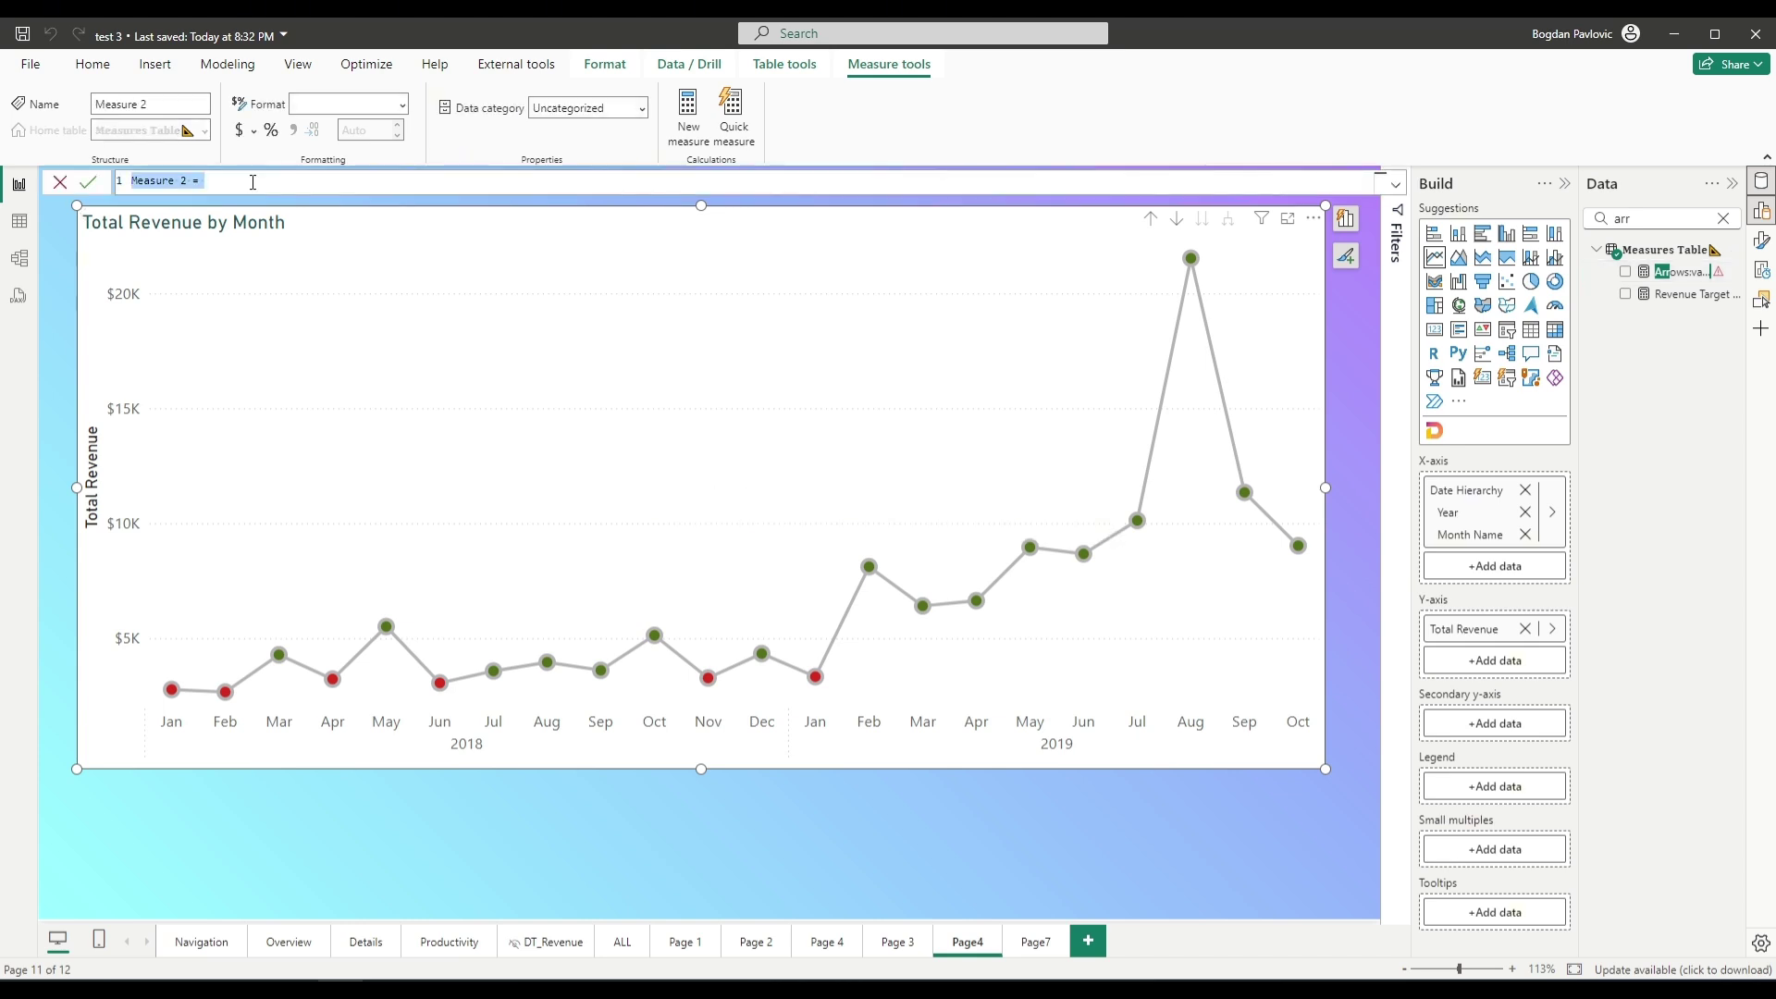
pyautogui.write('Arrows=')
pyautogui.hotkey('shift', 'Return')
pyautogui.write('var')
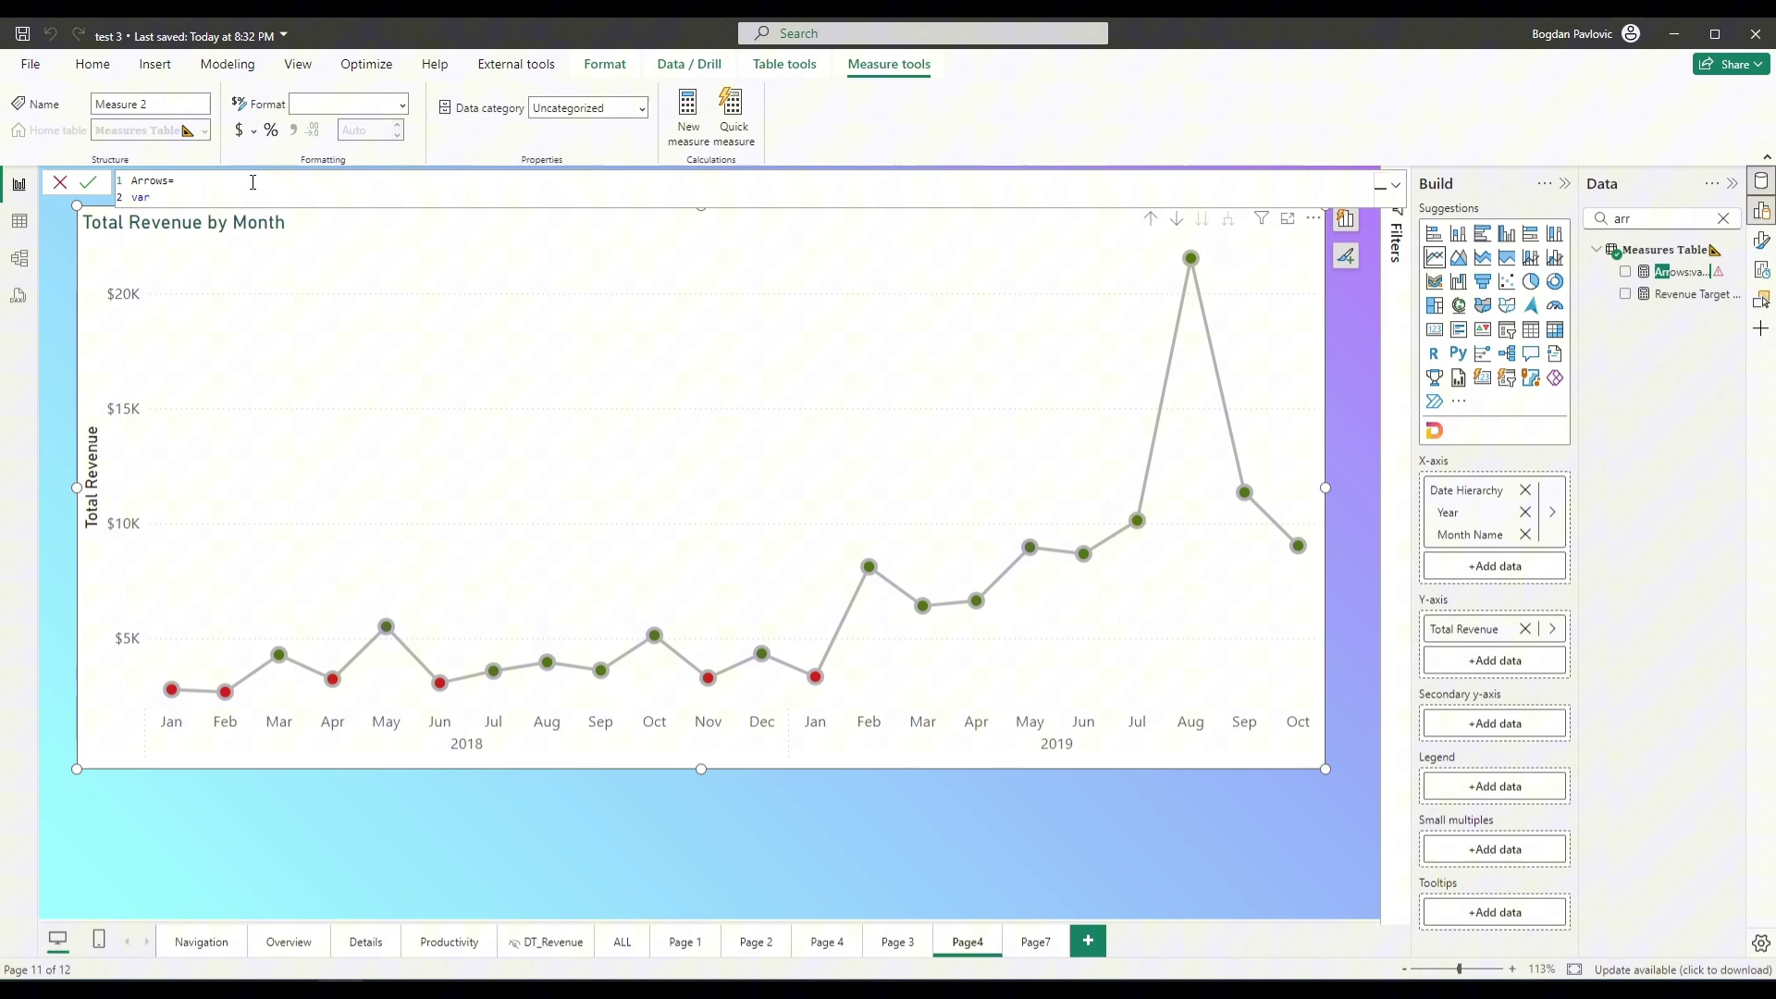
pyautogui.write(' Arrow_UP=unich')
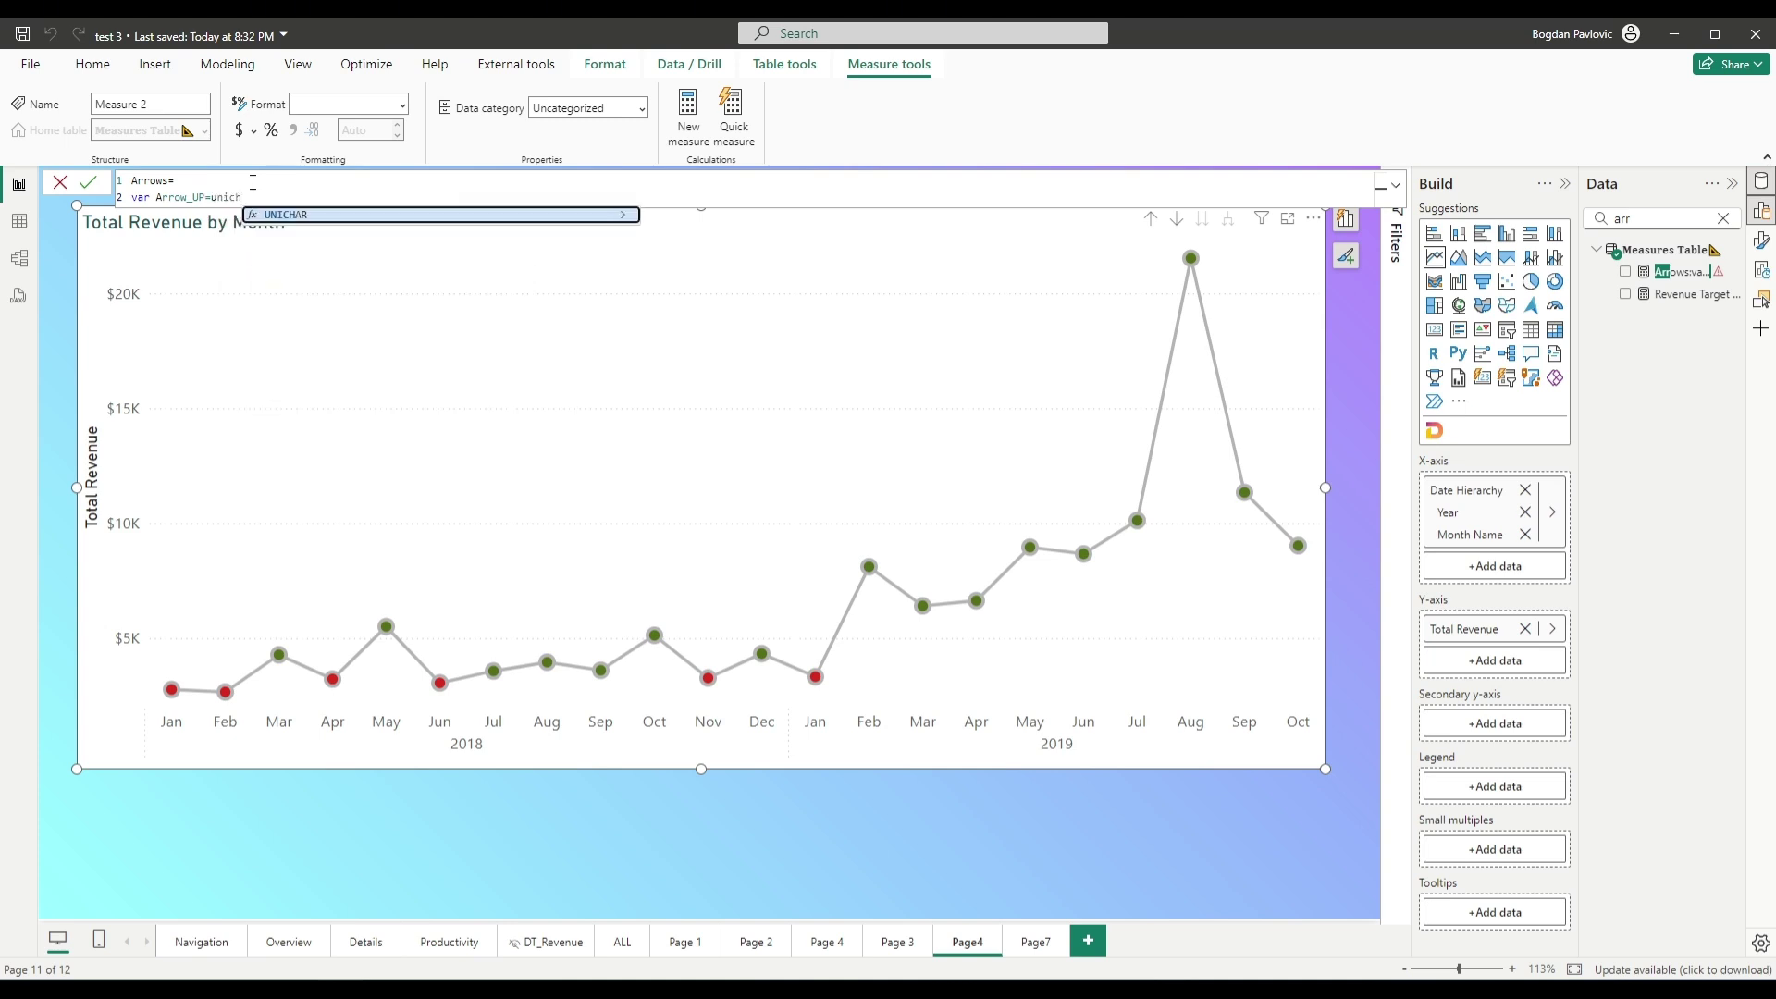
pyautogui.press('Tab')
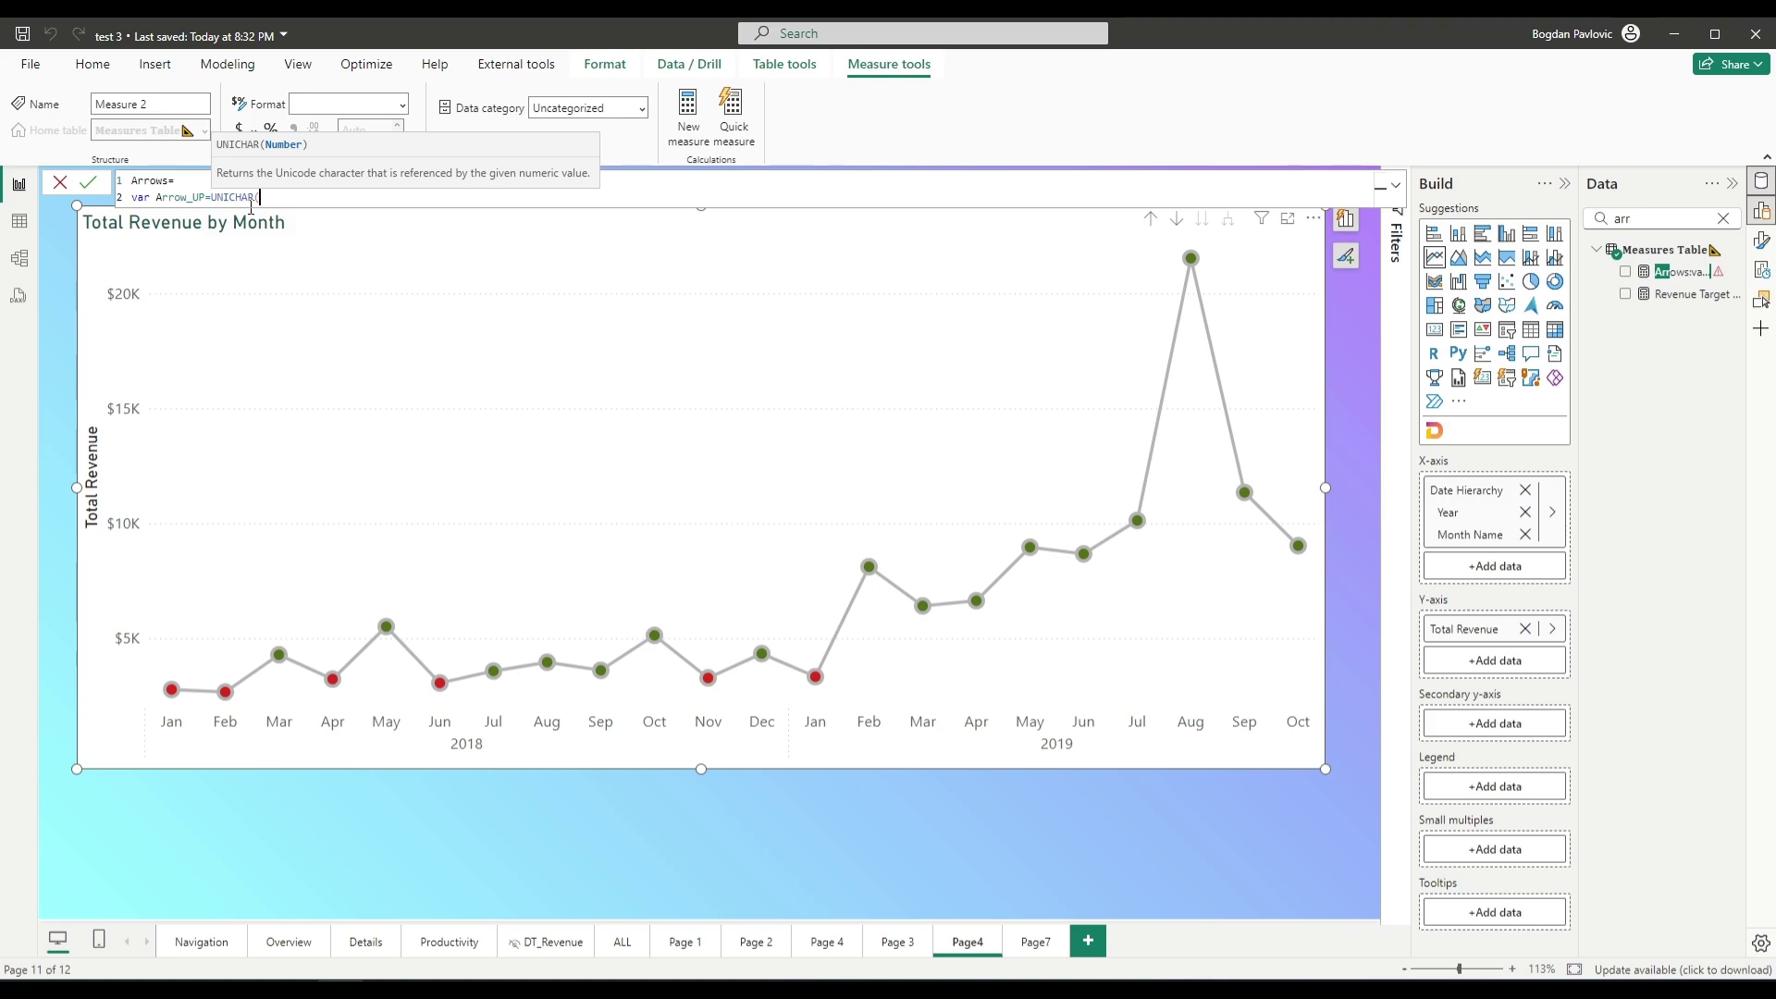
pyautogui.hotkey('alt', 'Tab')
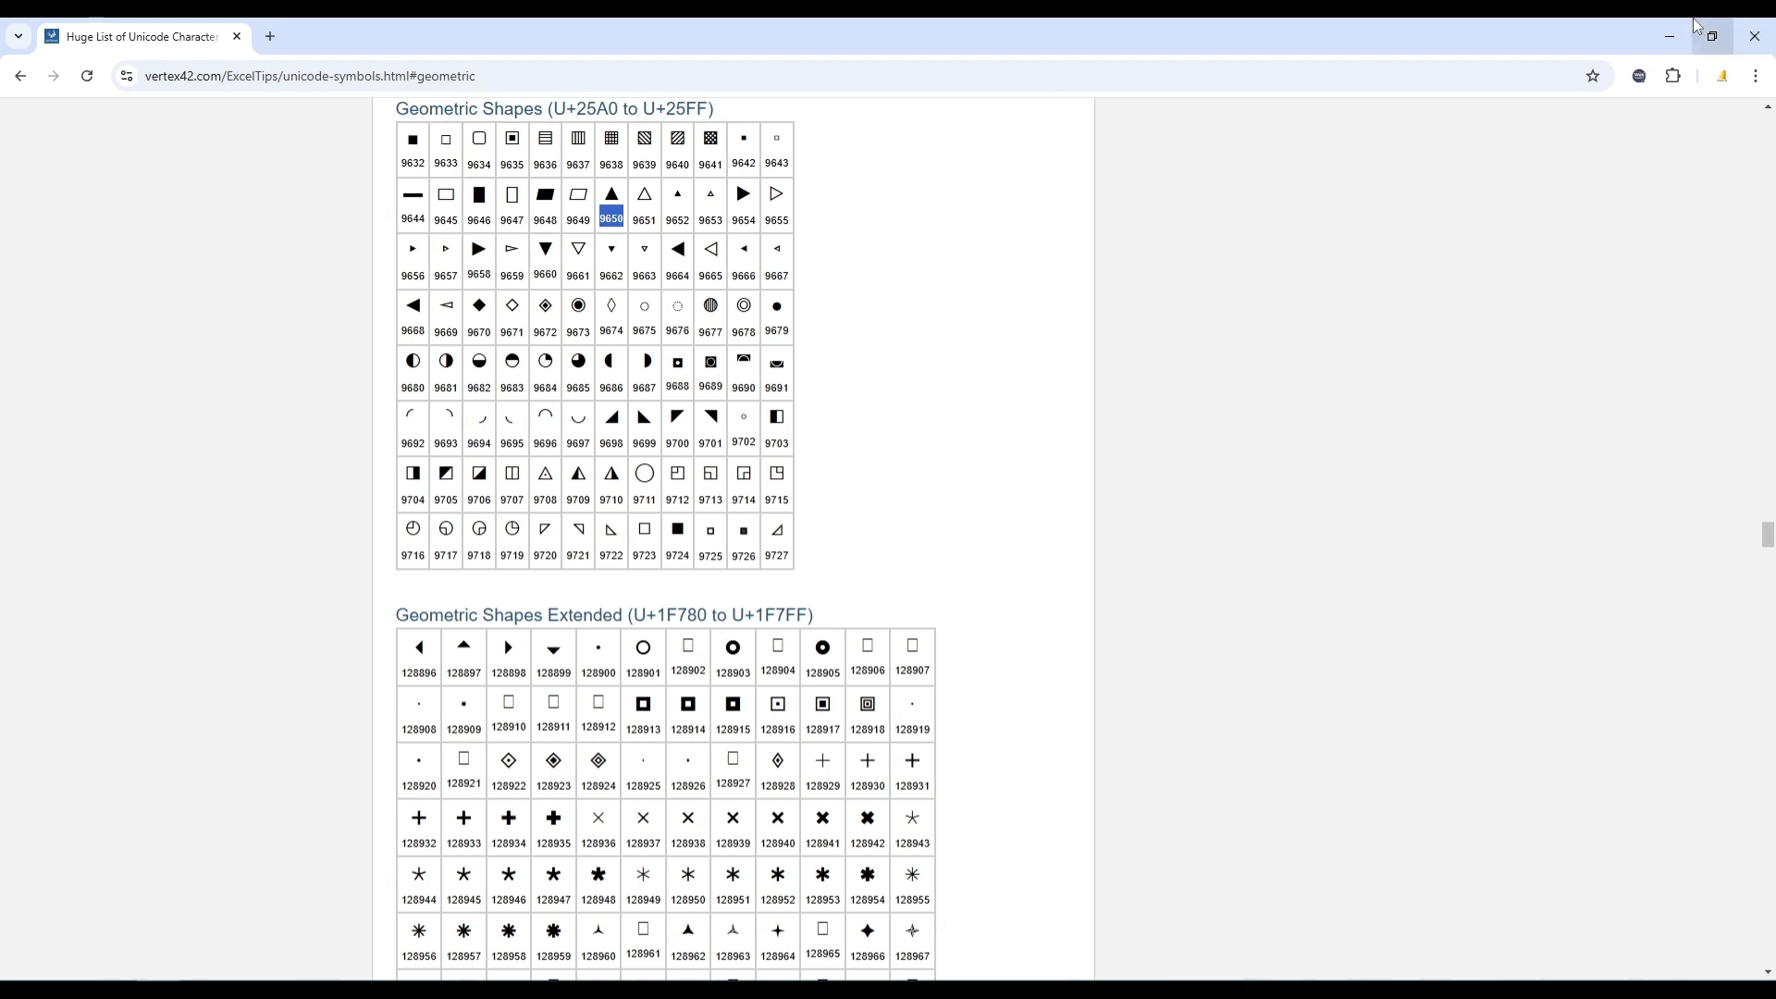
# Take the up-triangle code 9650 from the Unicode table back to Power BI
pyautogui.click(1669, 36)
# Finish Arrow_UP as UNICHAR(9650) and add var Arrow_Down = UNICHAR( using down-triangle code 9660
pyautogui.write('9650')
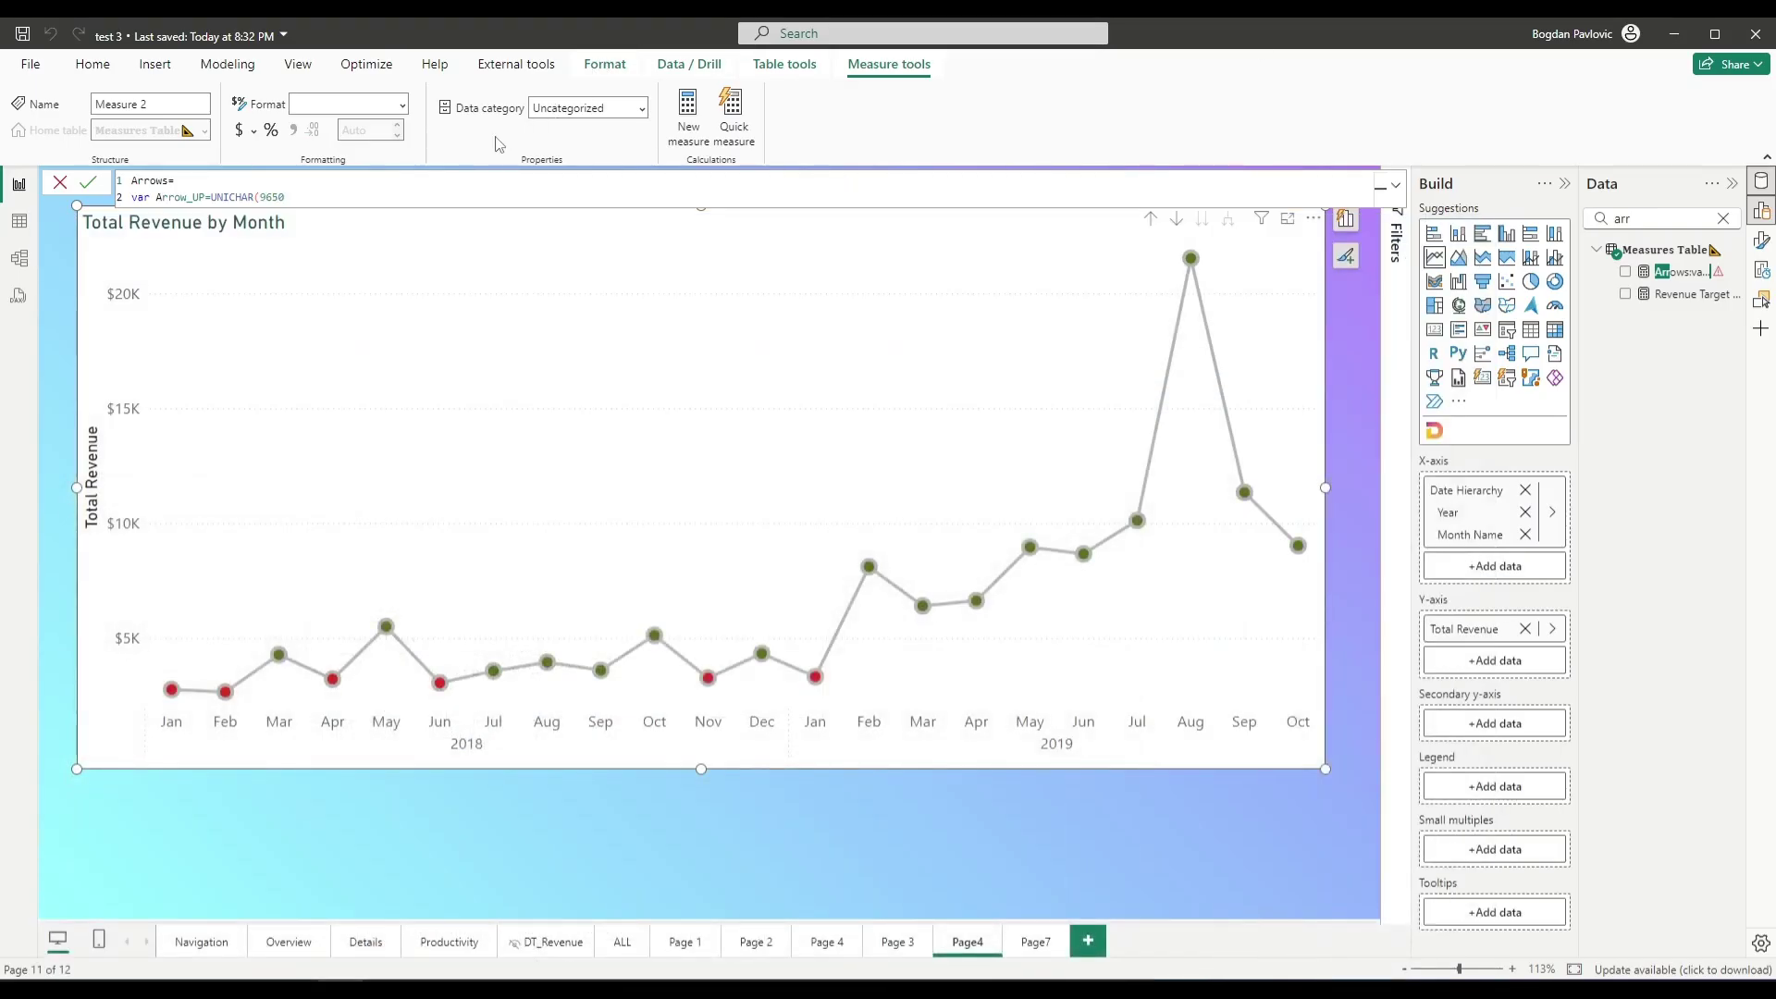
pyautogui.write(')')
pyautogui.hotkey('shift', 'Return')
pyautogui.write('var ')
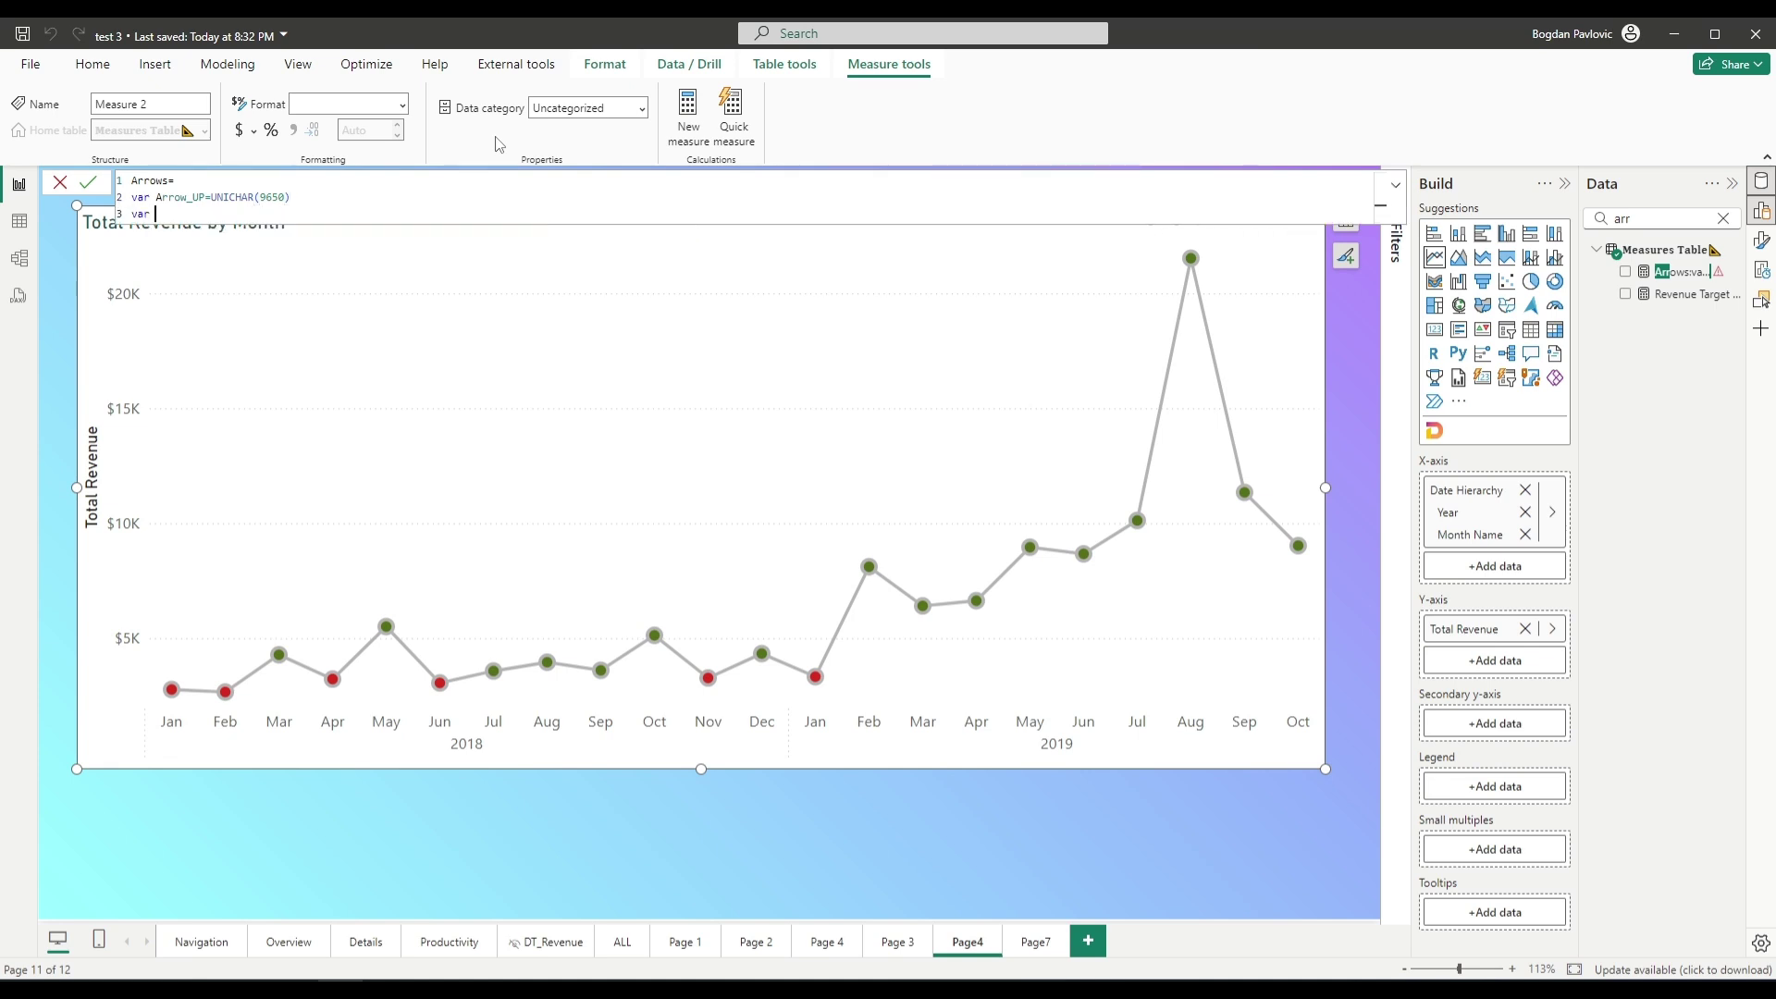
pyautogui.write('Arrow_Down = UNICHAR(')
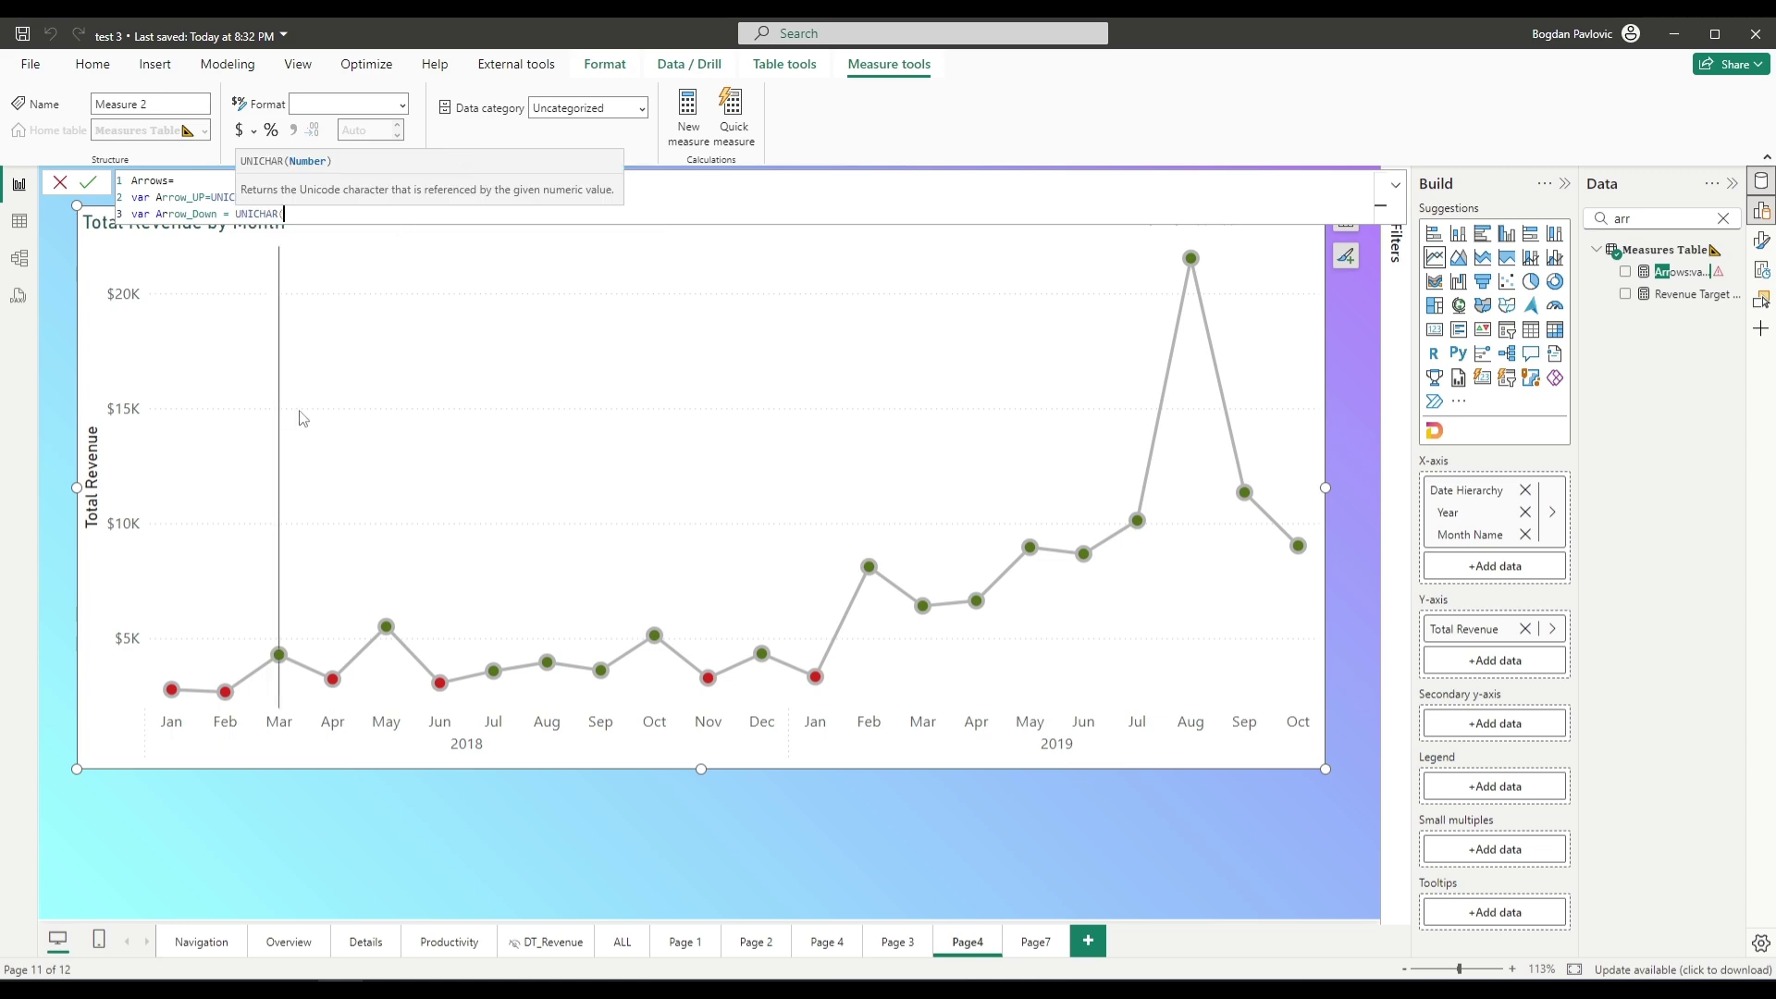
pyautogui.hotkey('alt', 'Tab')
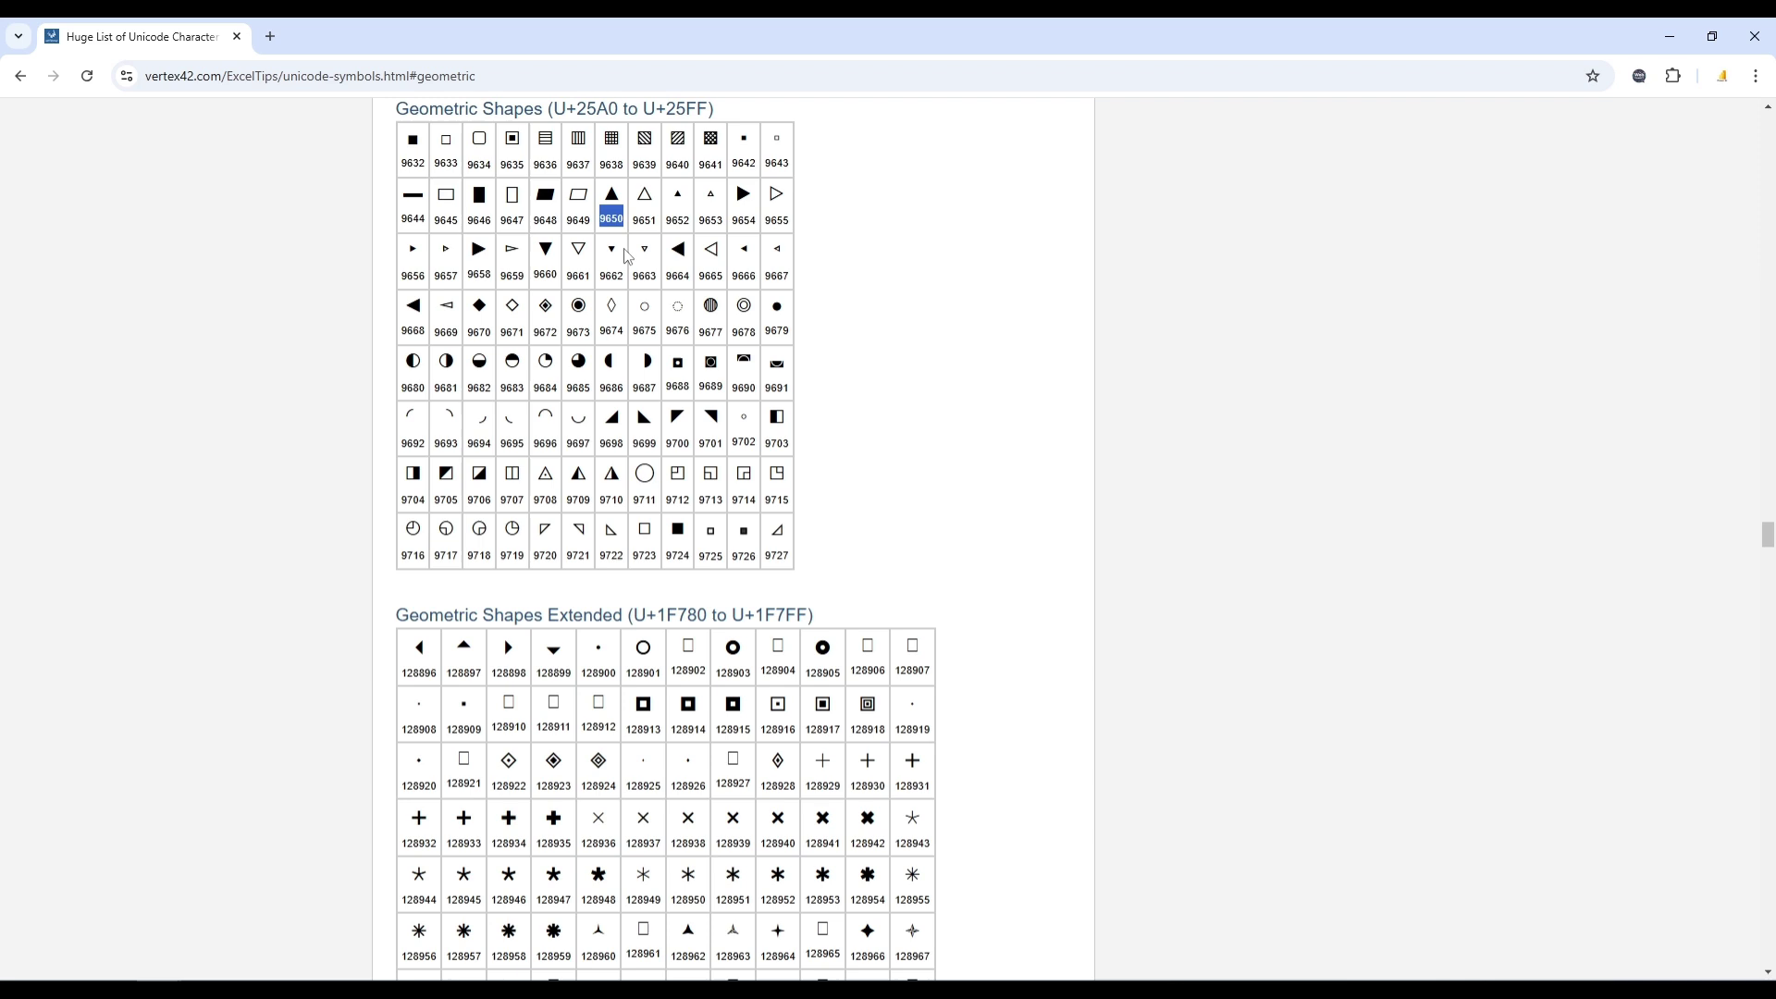
pyautogui.doubleClick(543, 273)
pyautogui.hotkey('ctrl', 'c')
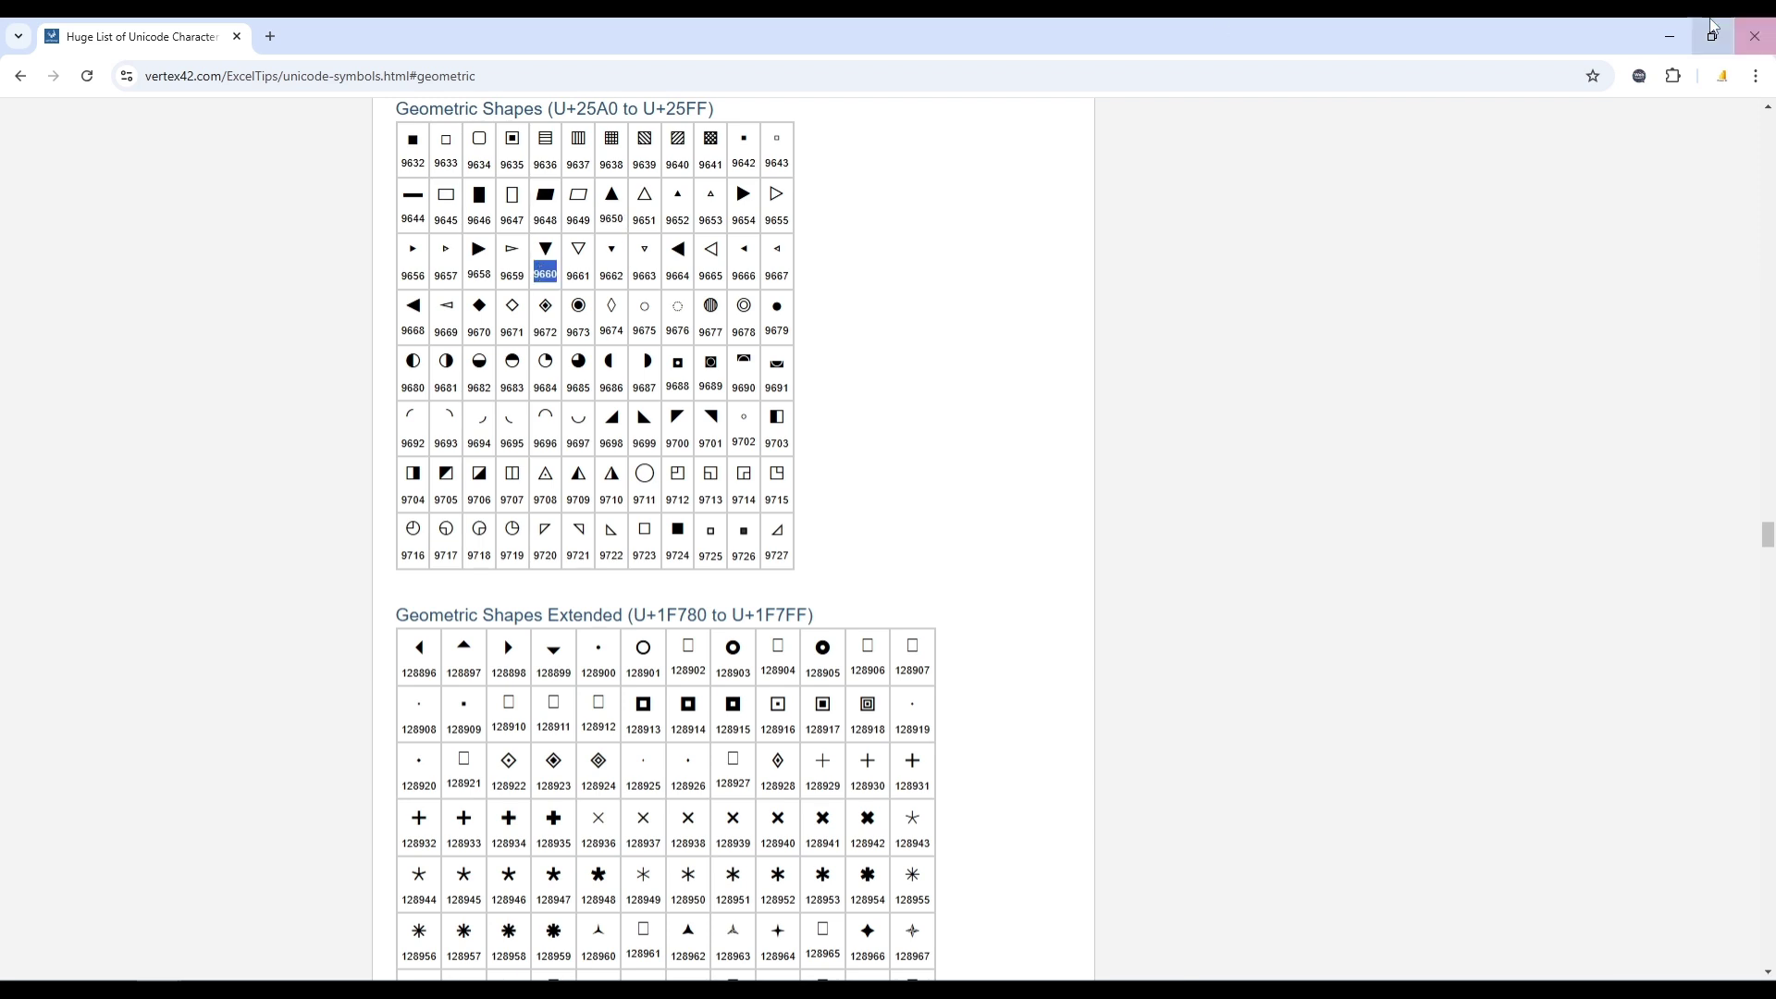
pyautogui.click(1669, 36)
# Close Arrow_Down at UNICHAR(9660) and begin a RETURN IF( expression on new lines
pyautogui.hotkey('ctrl', 'v')
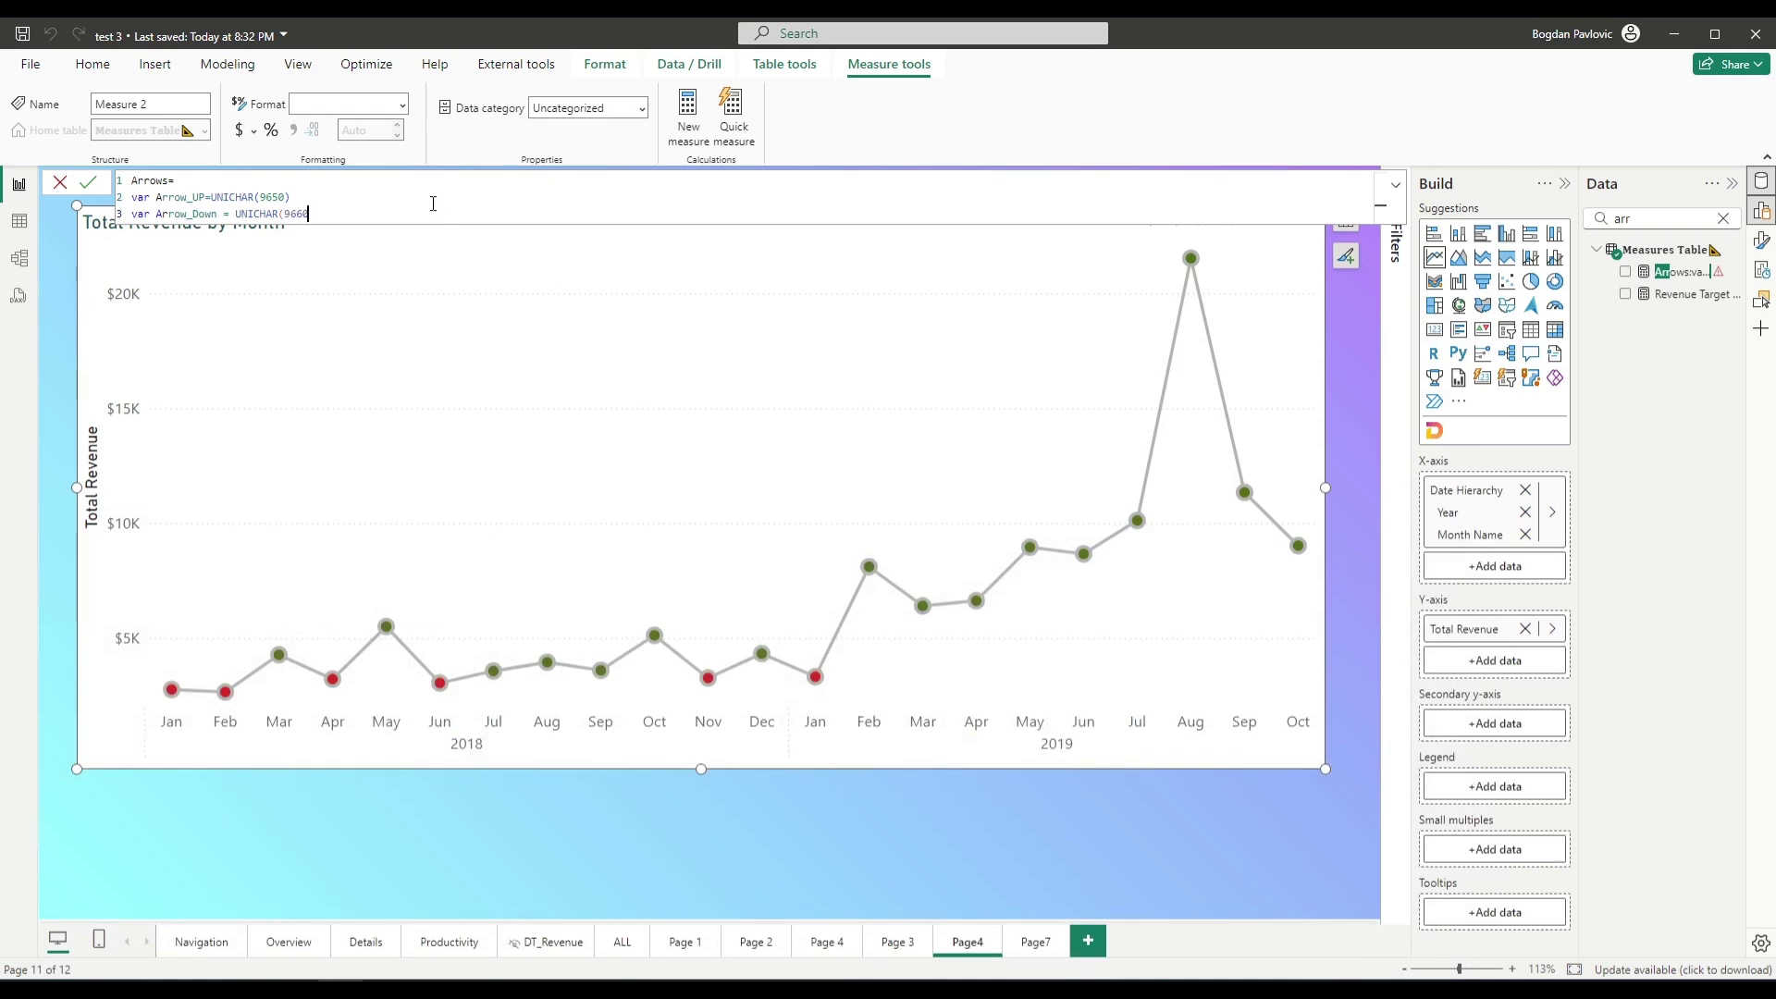
pyautogui.write(')')
pyautogui.hotkey('shift', 'Return')
pyautogui.write('re')
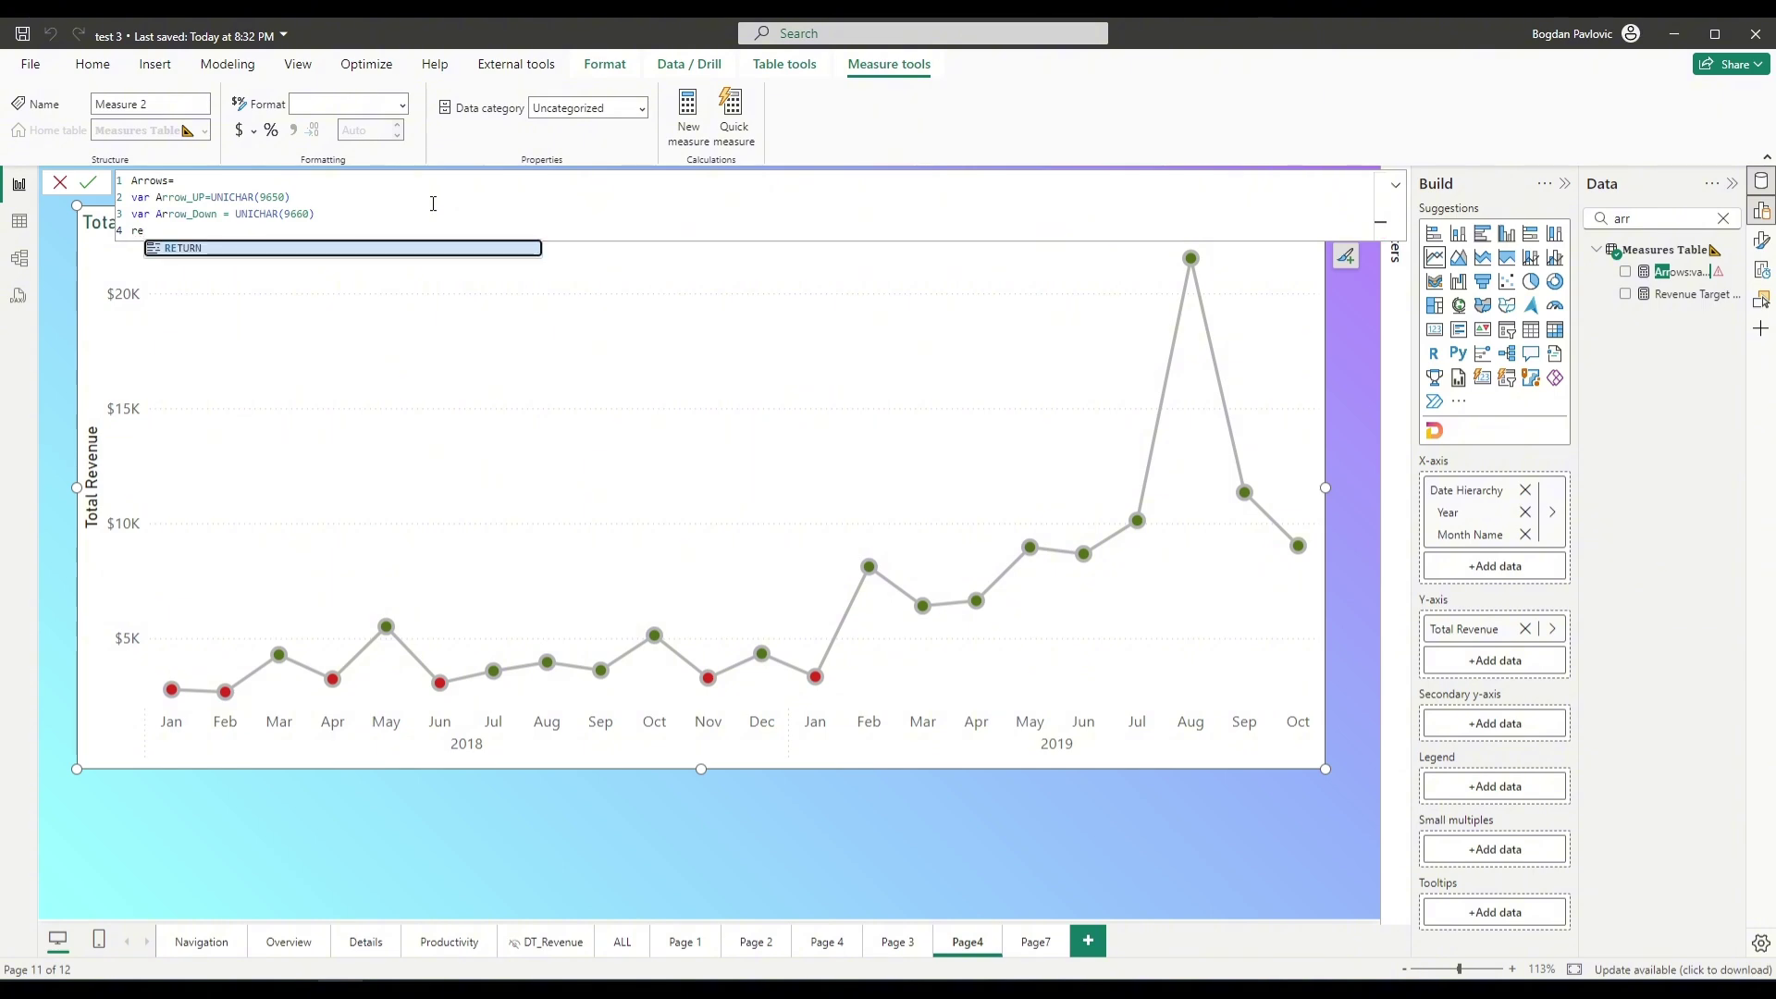
pyautogui.press('Tab')
pyautogui.hotkey('shift', 'Return')
pyautogui.write('if')
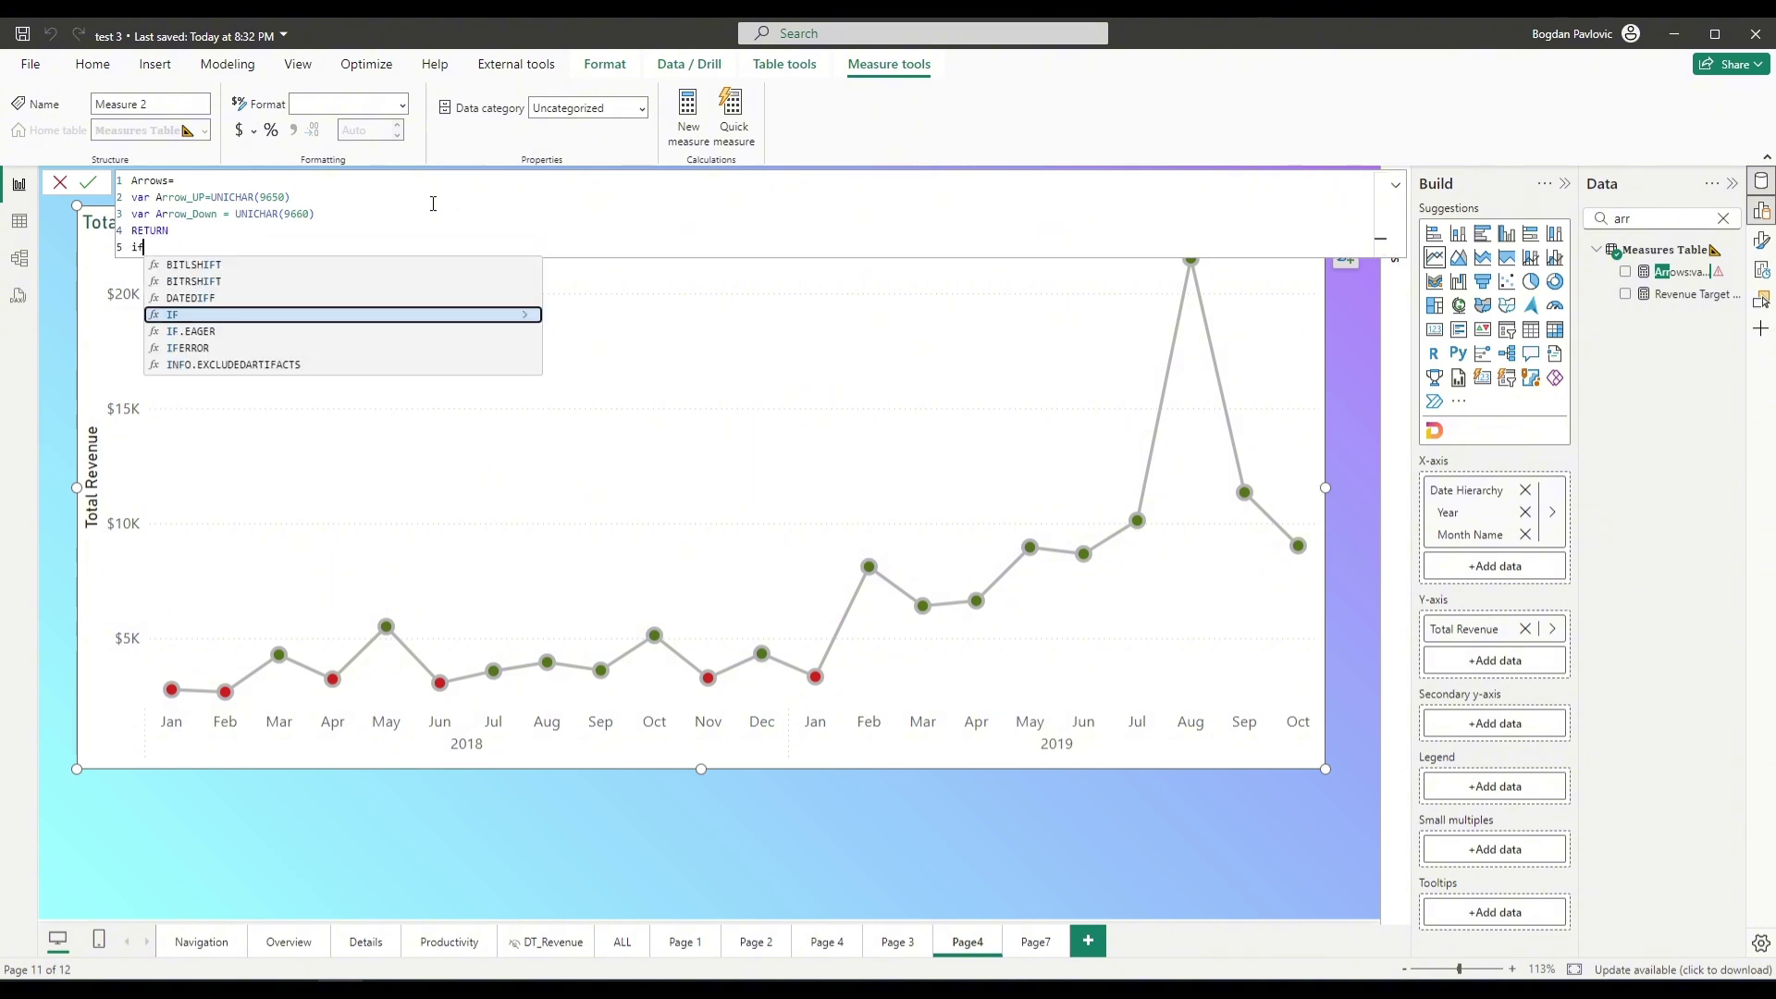
pyautogui.press('Tab')
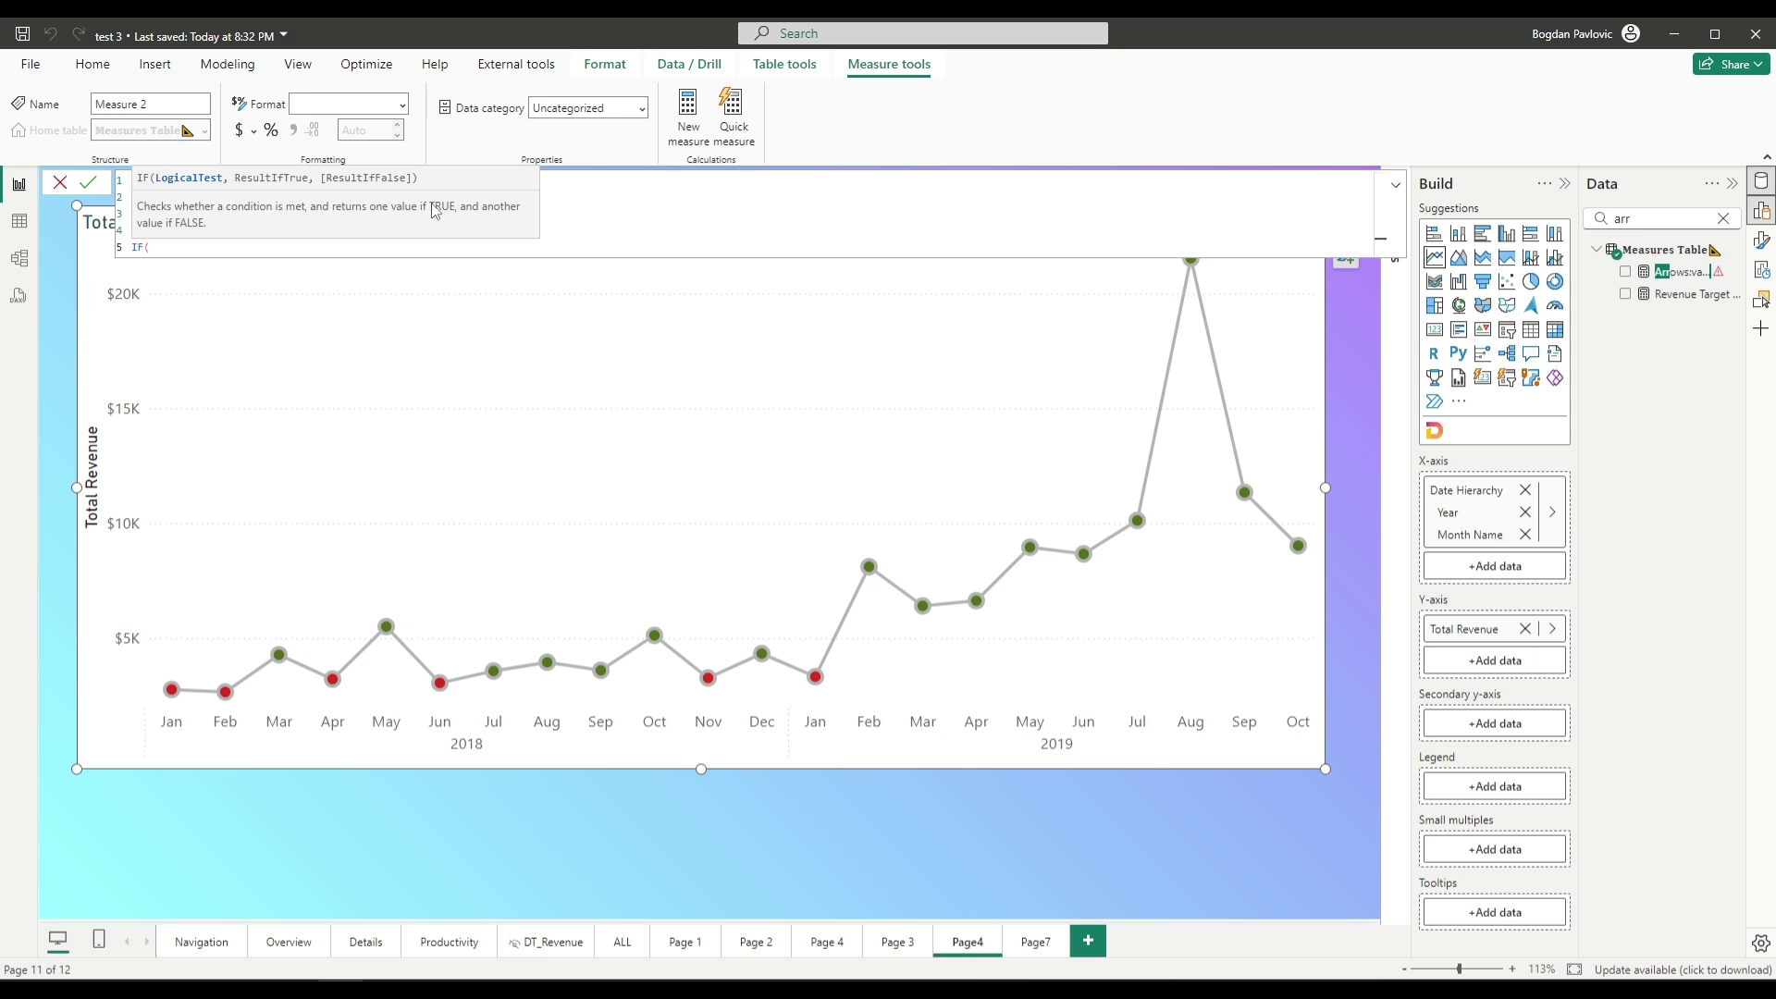
# Complete IF([Total Revenue]>3500, Arrow_UP, Arrow_Down) and commit the Arrows measure
pyautogui.write('total')
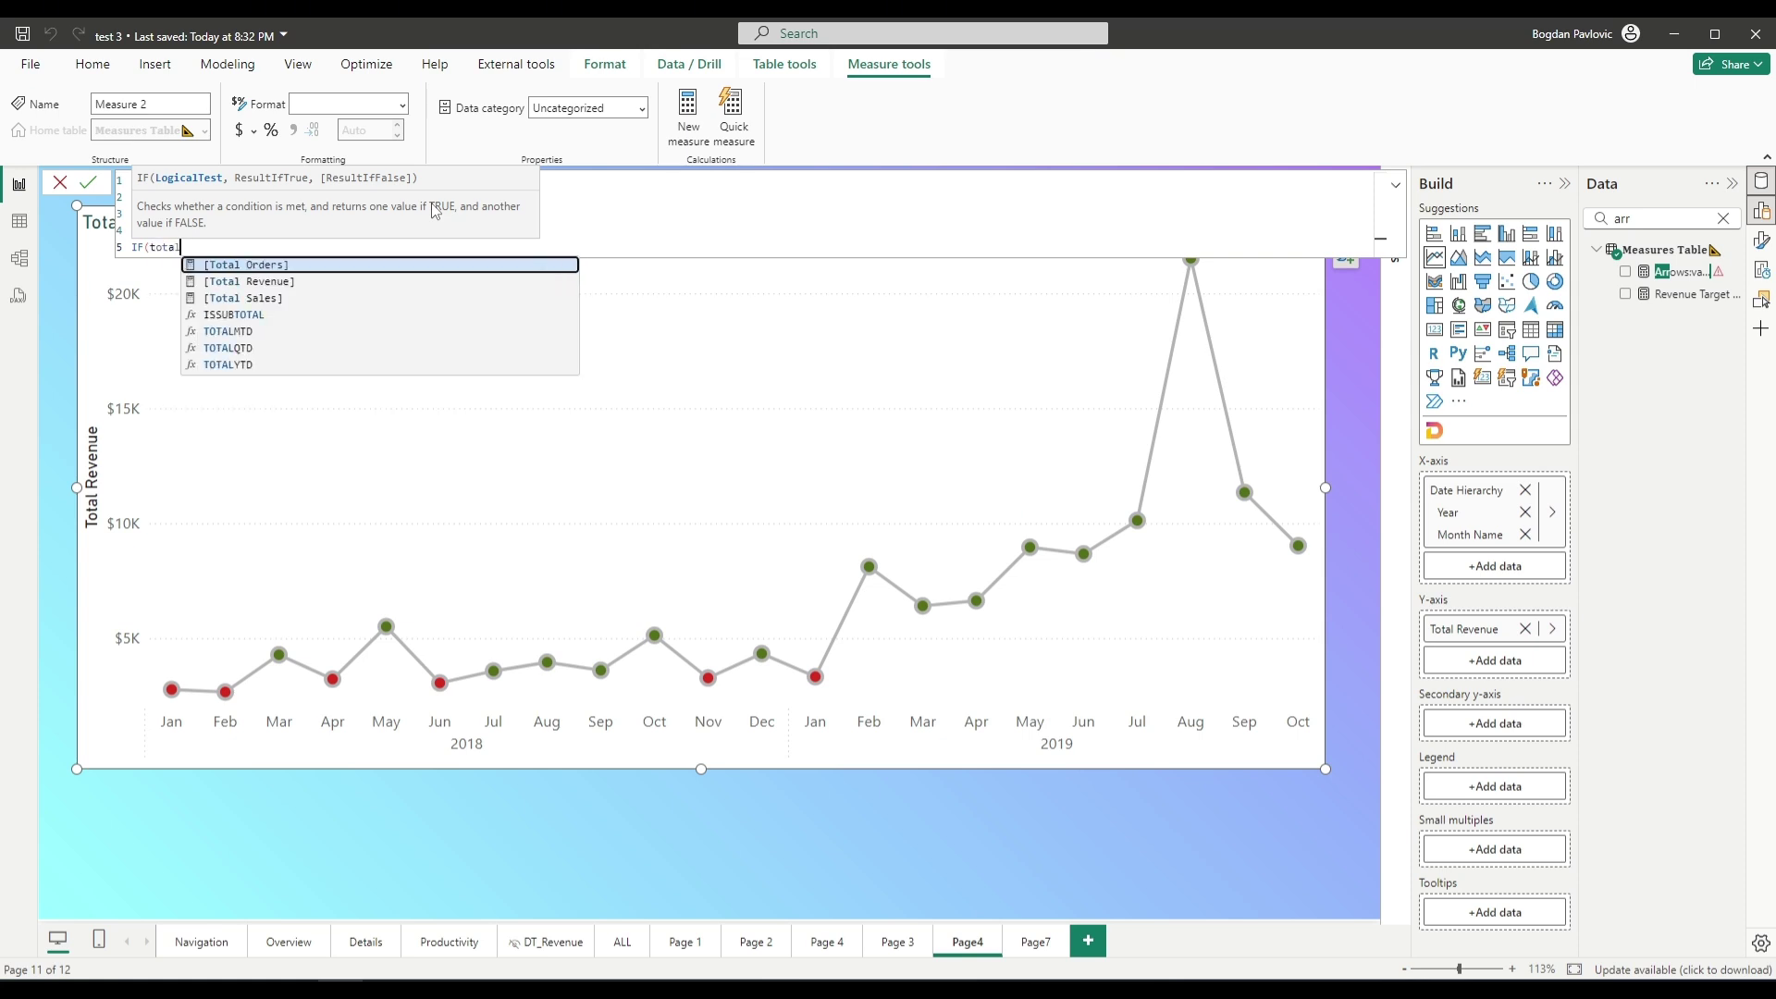
pyautogui.press('Down')
pyautogui.press('Tab')
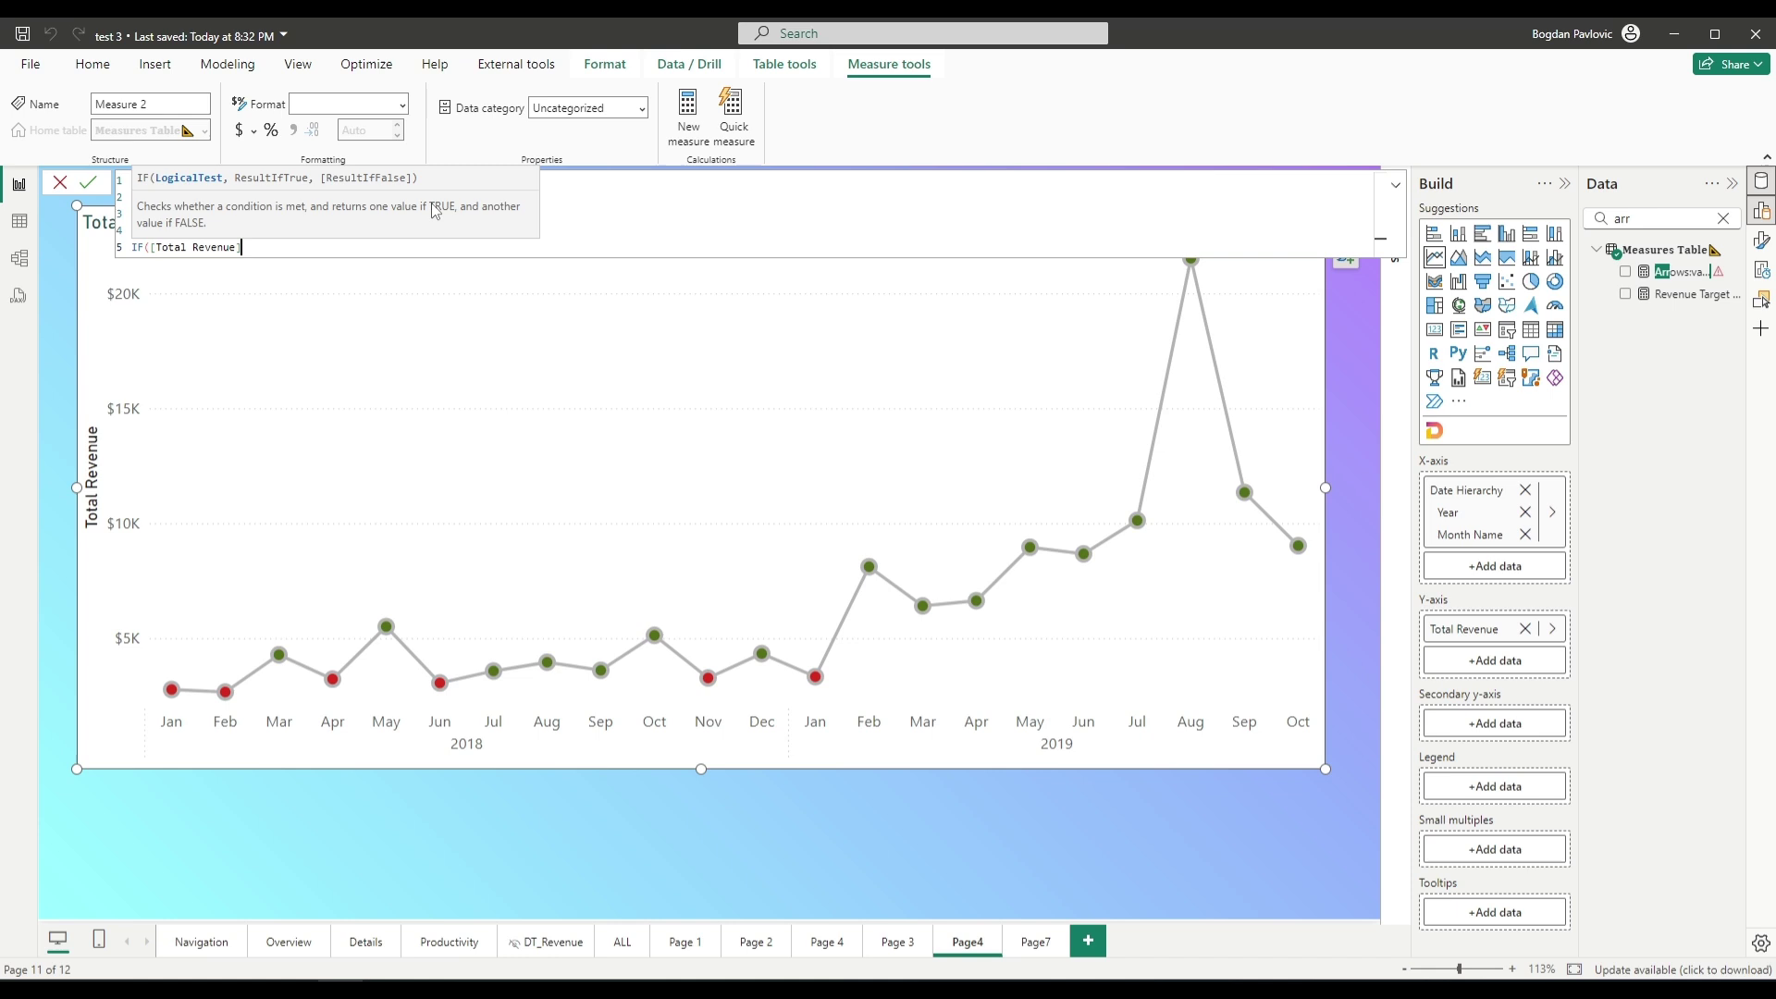
pyautogui.write('>3500')
pyautogui.write(',arro')
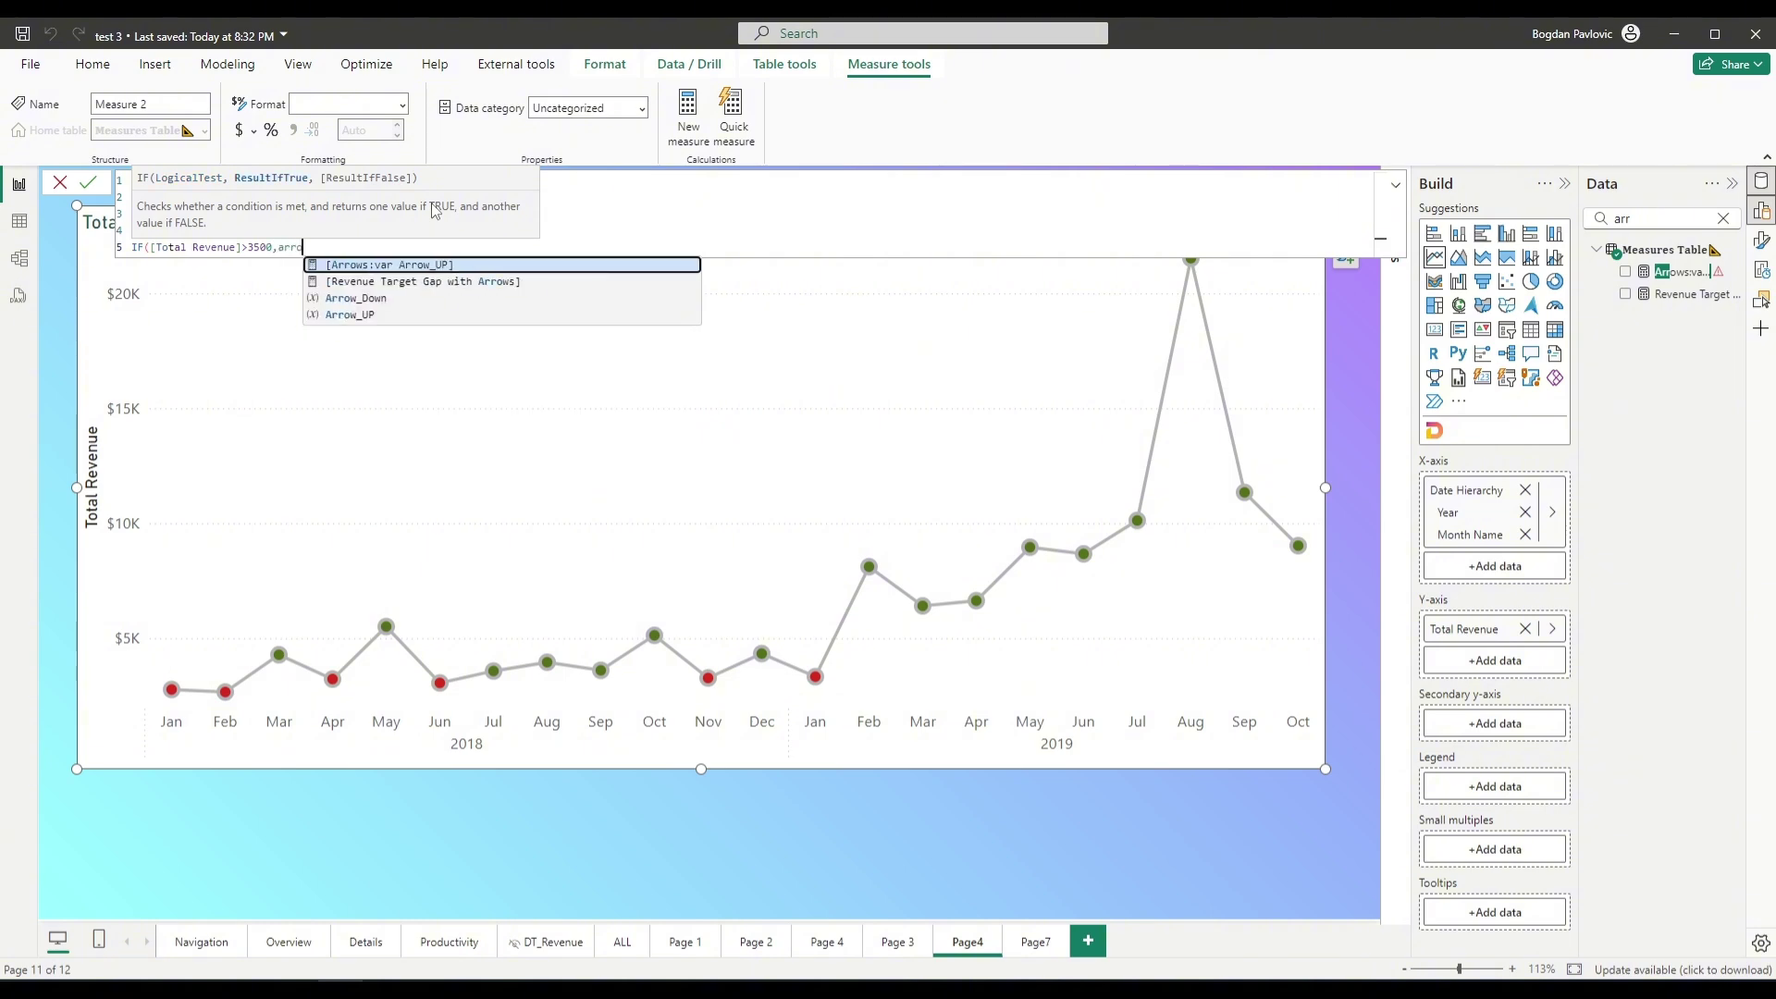
pyautogui.write('w')
pyautogui.press('Down')
pyautogui.press('Down')
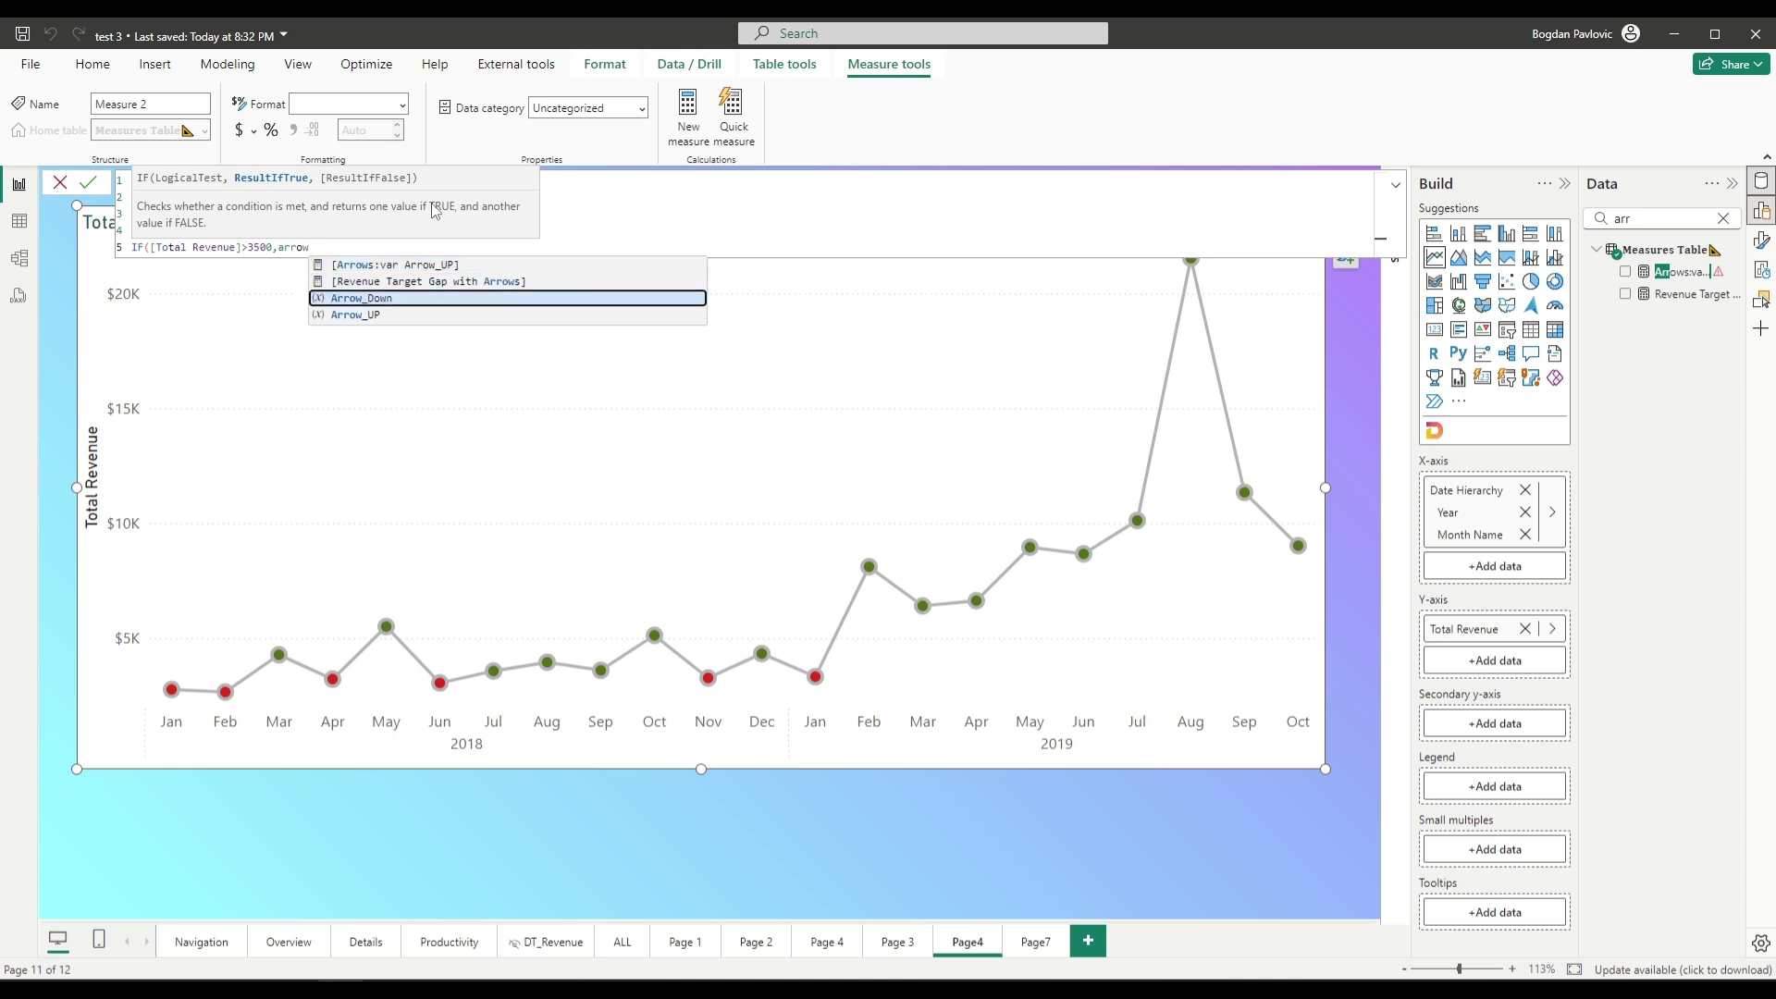
pyautogui.press('Down')
pyautogui.press('Tab')
pyautogui.write(',')
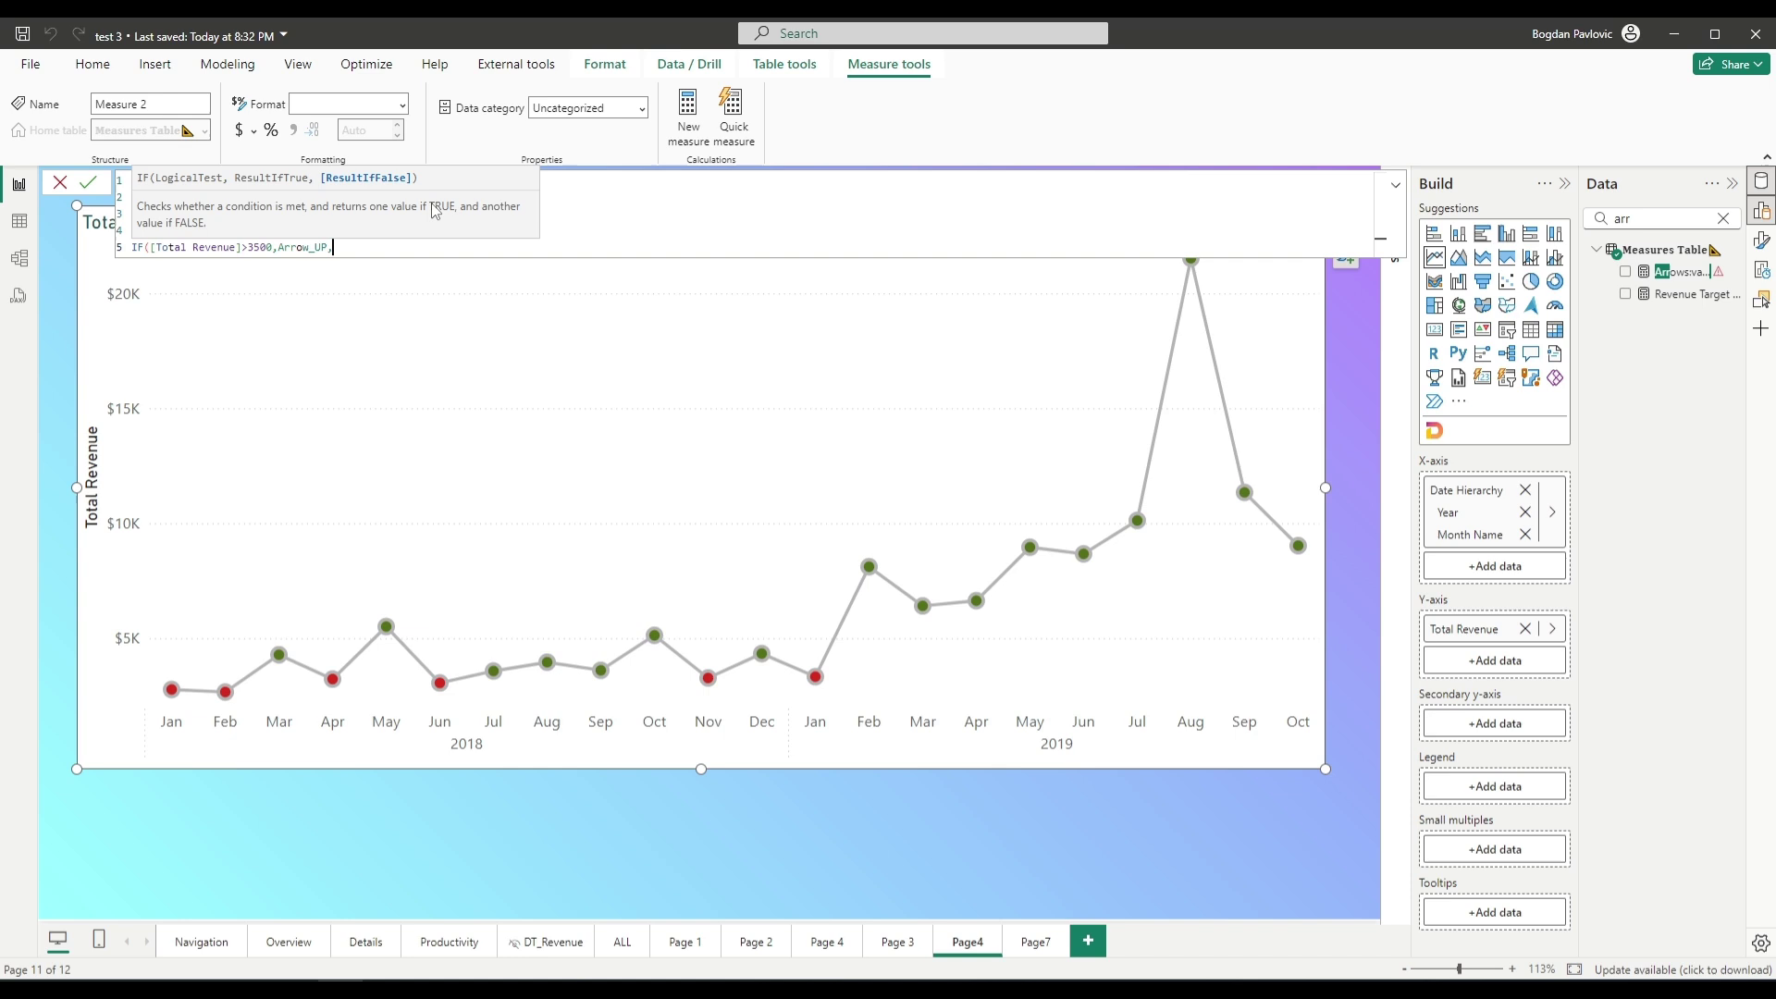
pyautogui.write('arrow')
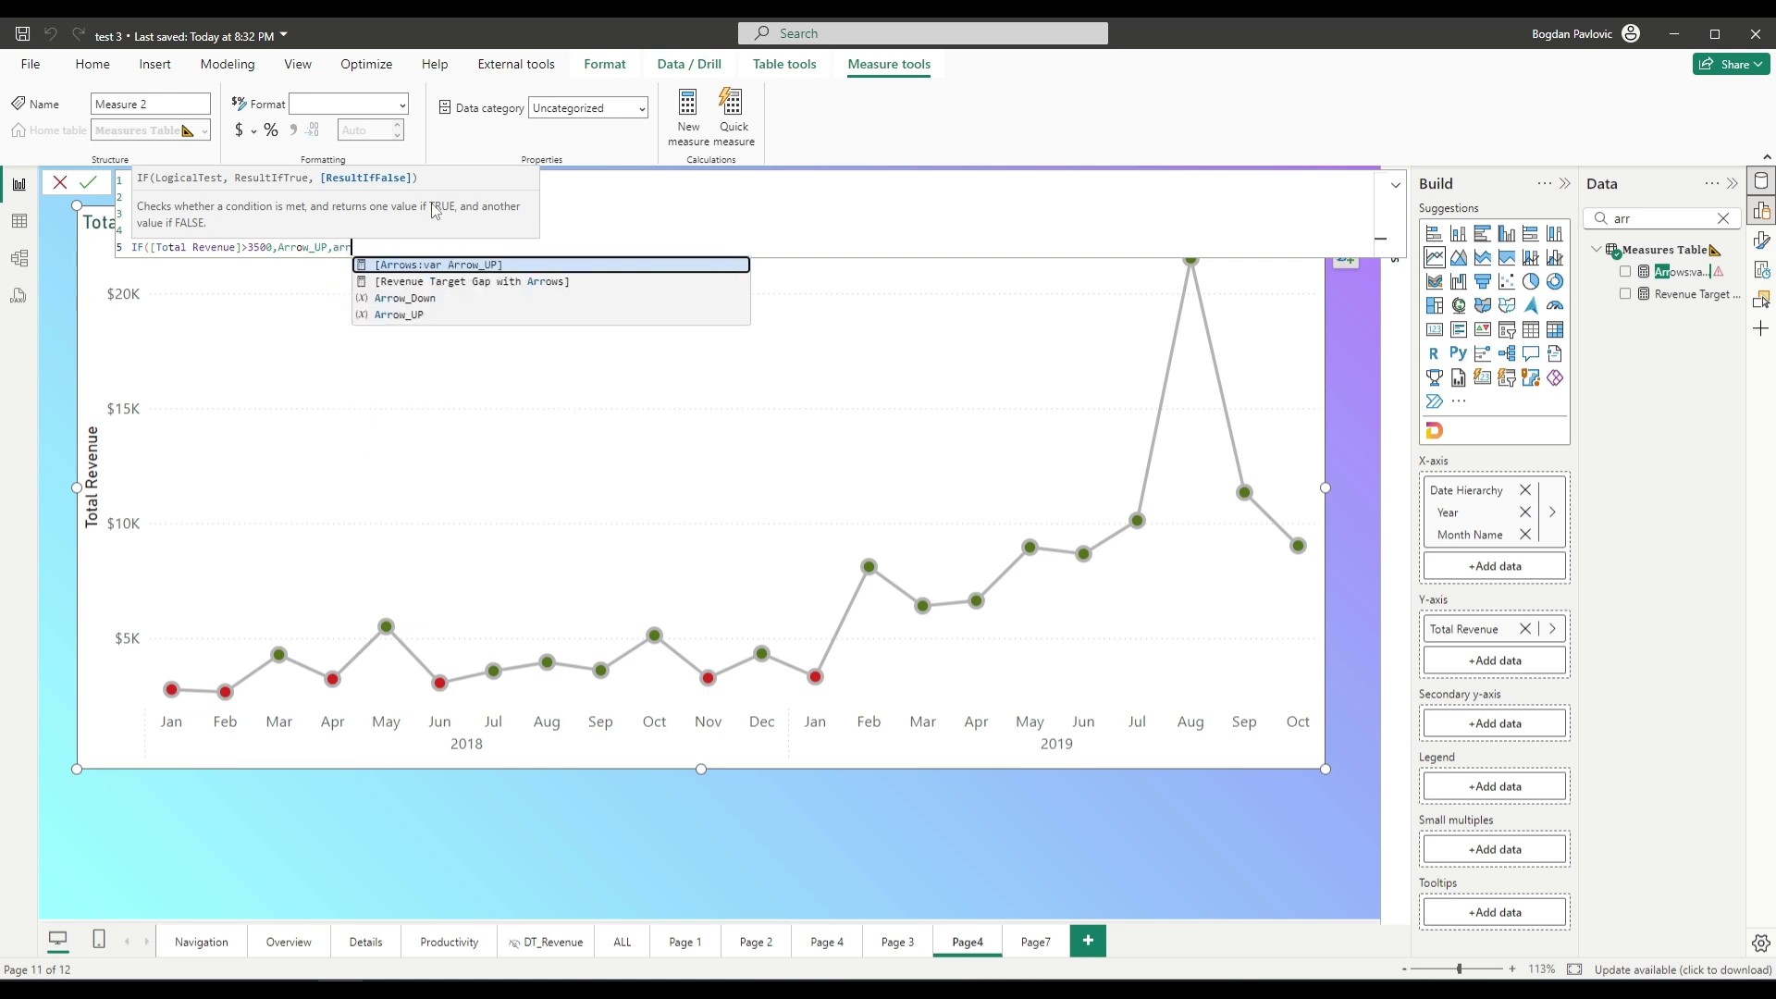
pyautogui.press('Down')
pyautogui.press('Down')
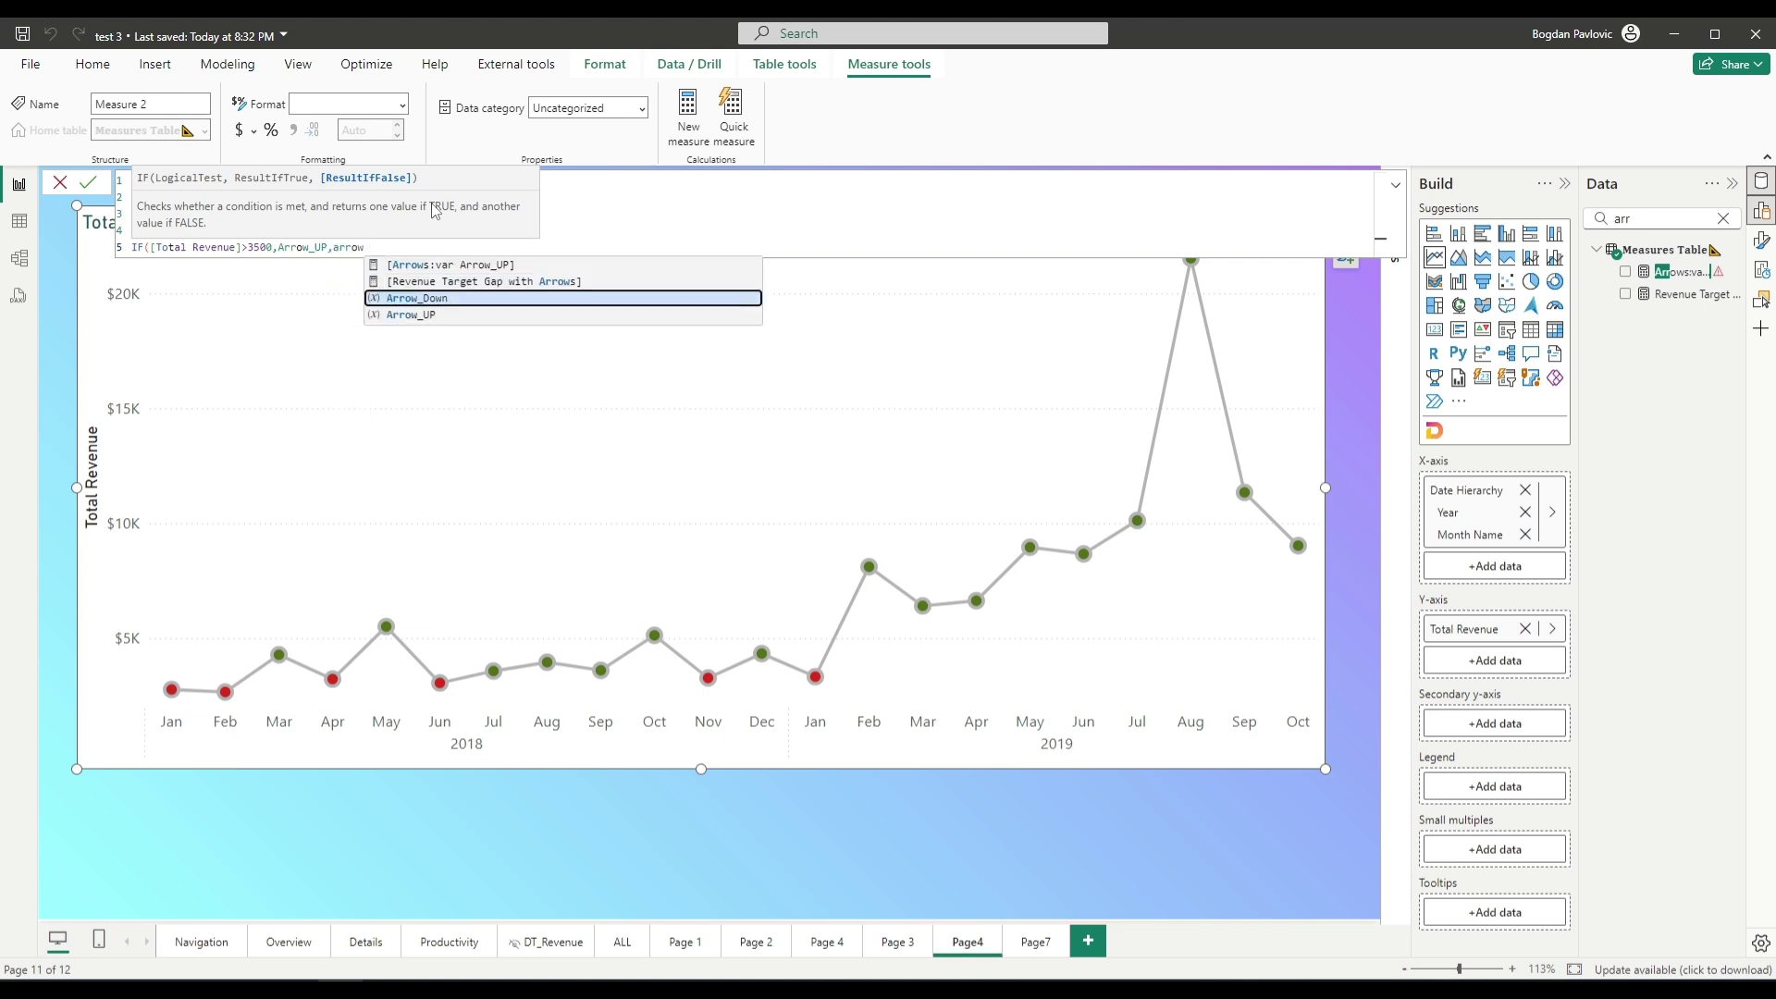
pyautogui.press('Tab')
pyautogui.write(')')
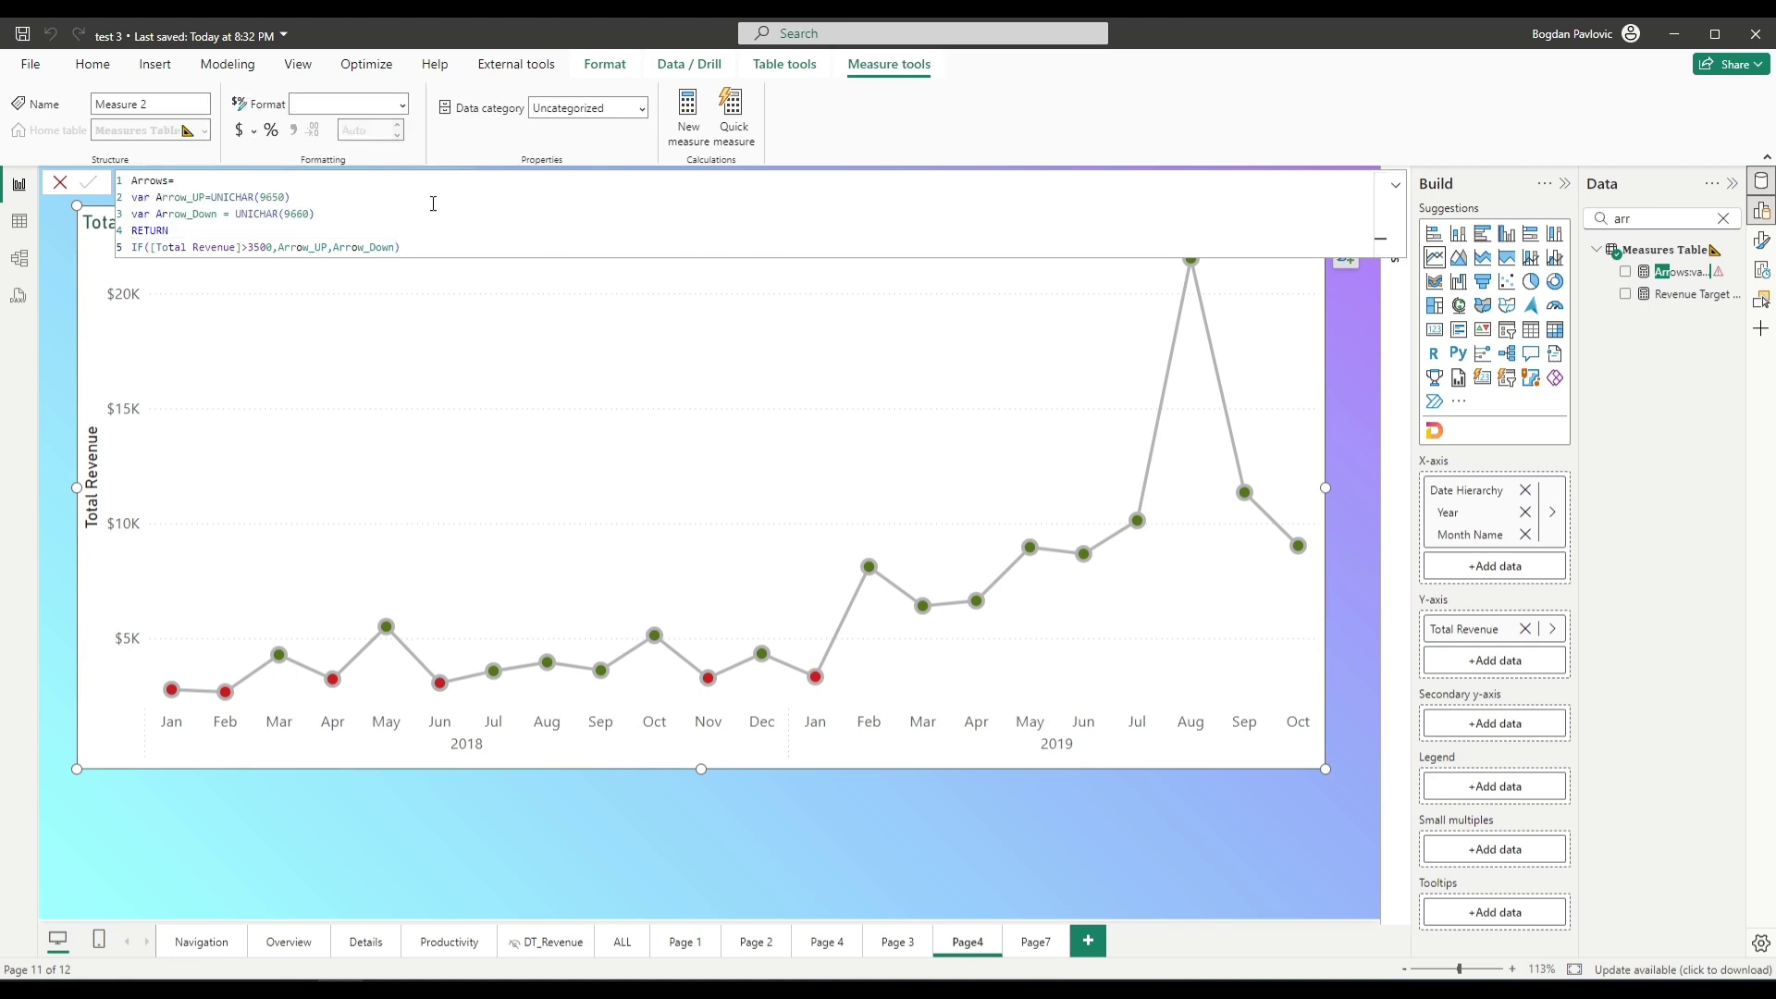
pyautogui.press('Return')
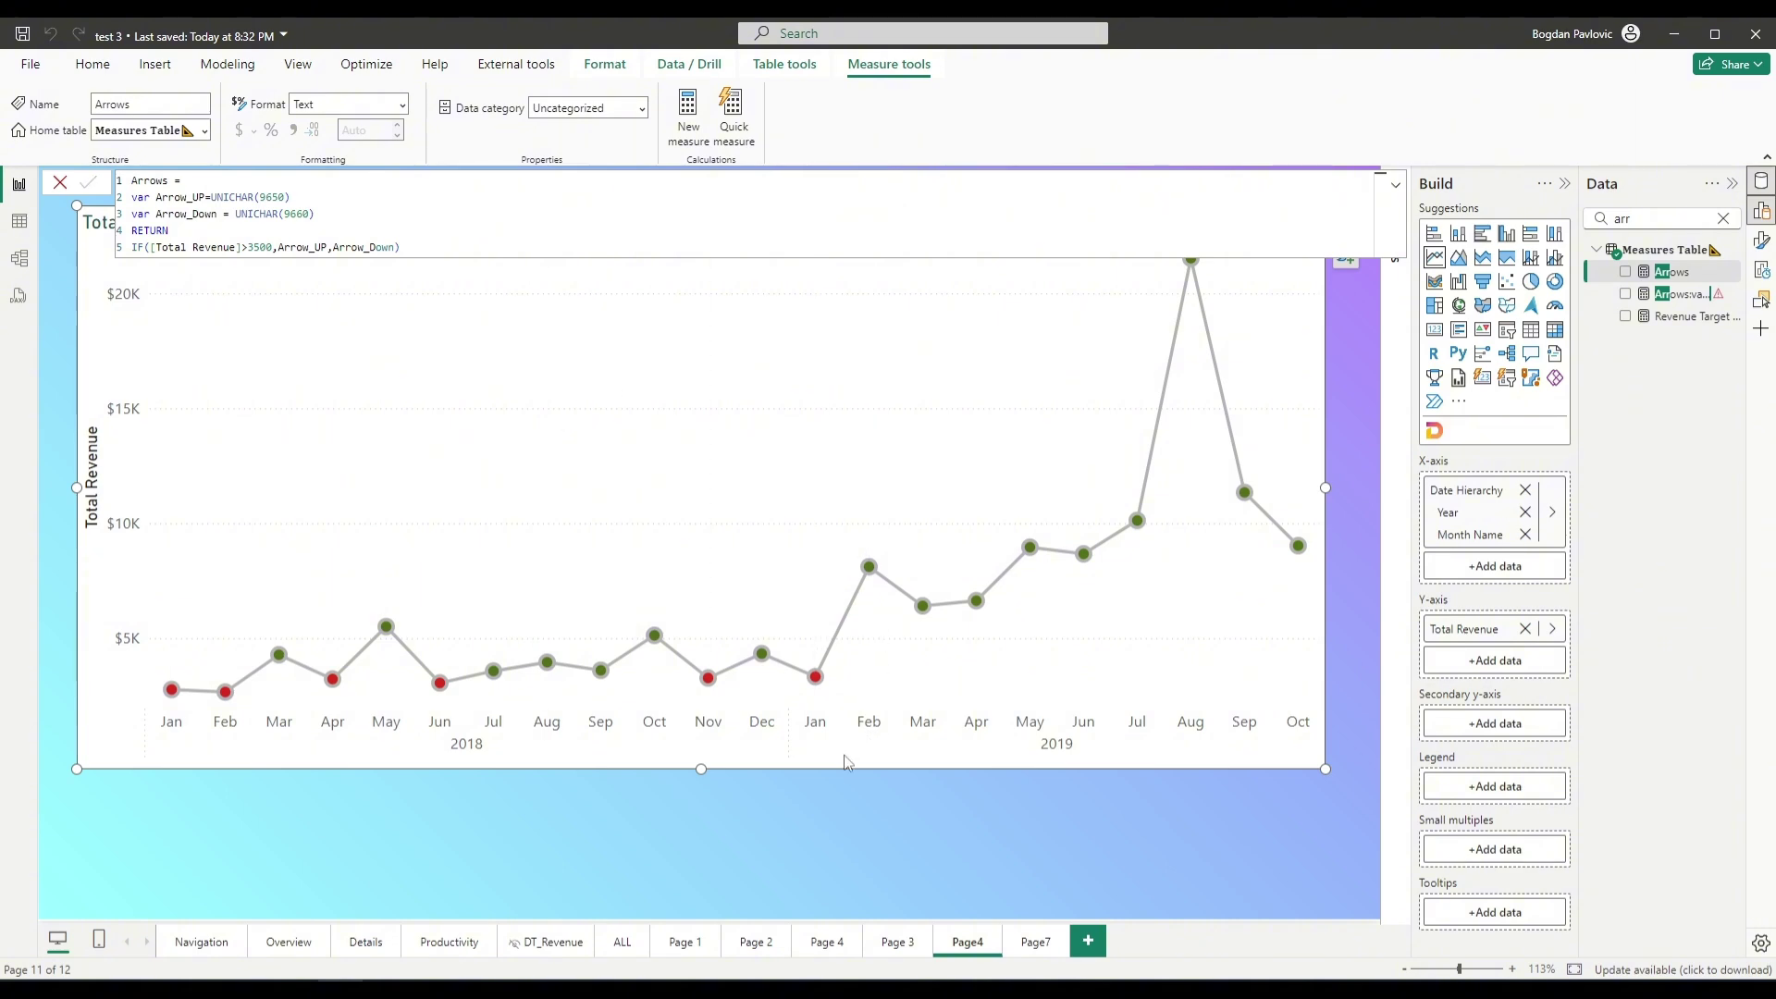
# Turn on data labels for the Total Revenue line chart, showing values like $2.8K to $21.5K
pyautogui.click(1761, 242)
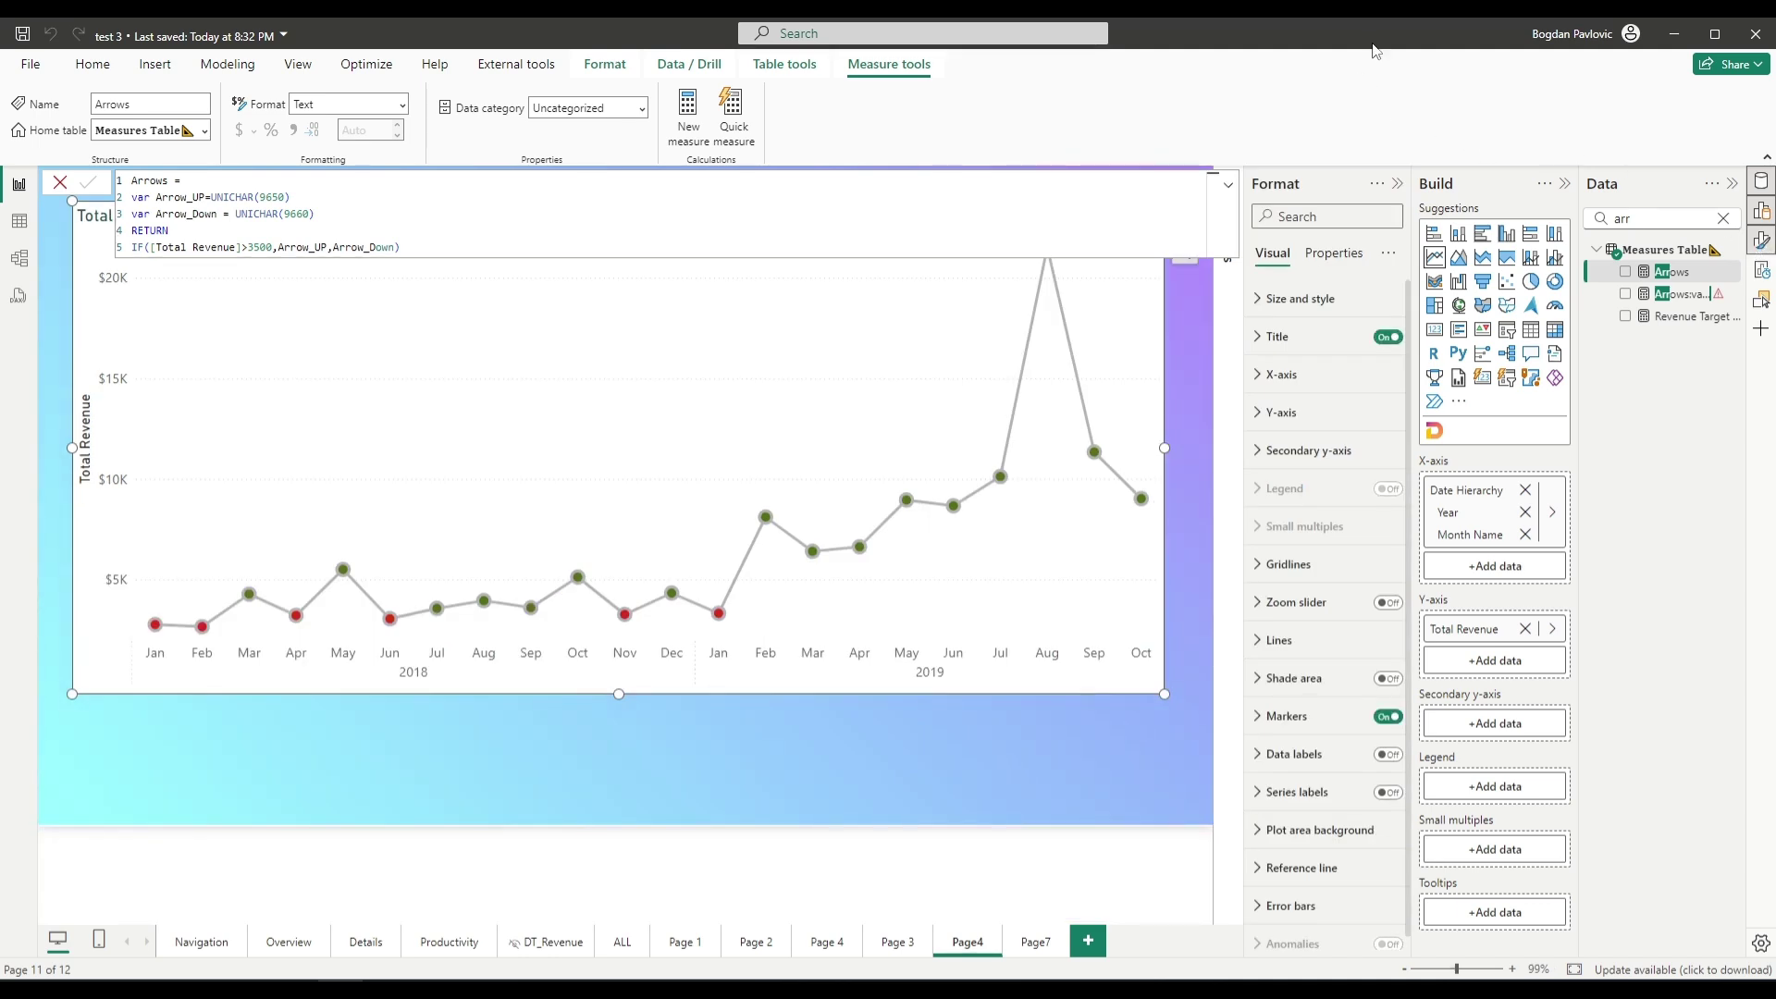
pyautogui.scroll(-1, 1295, 416)
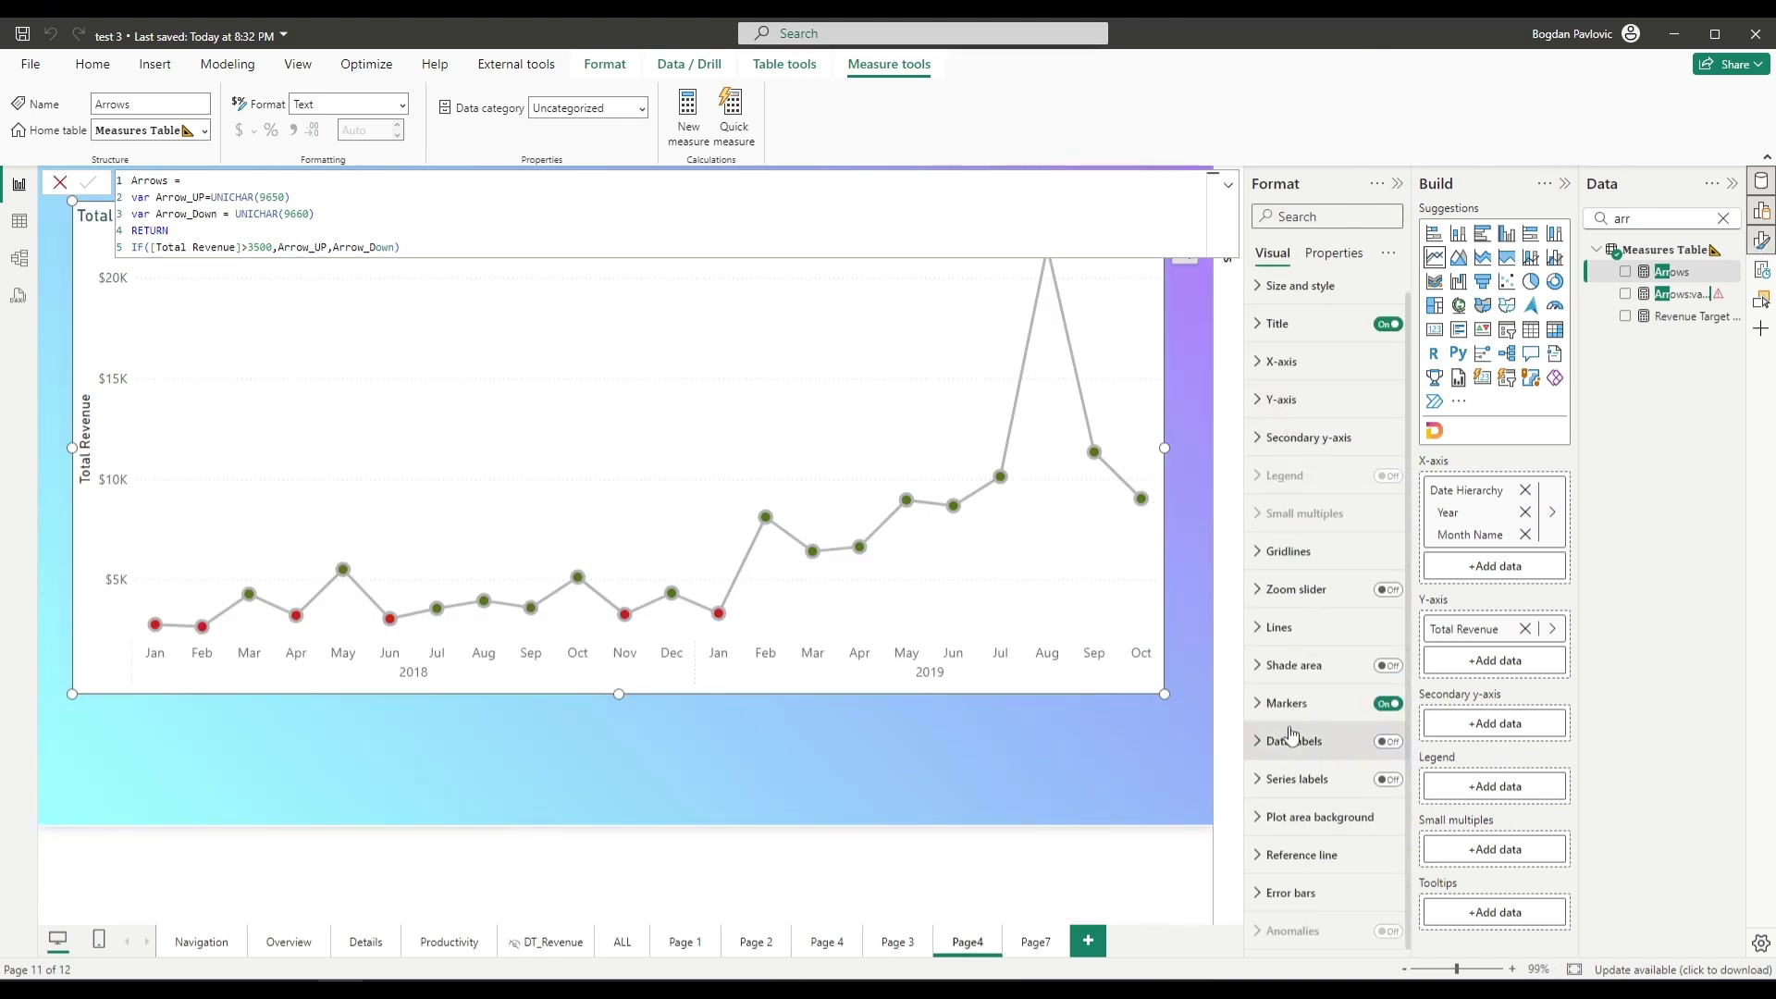
pyautogui.click(1397, 745)
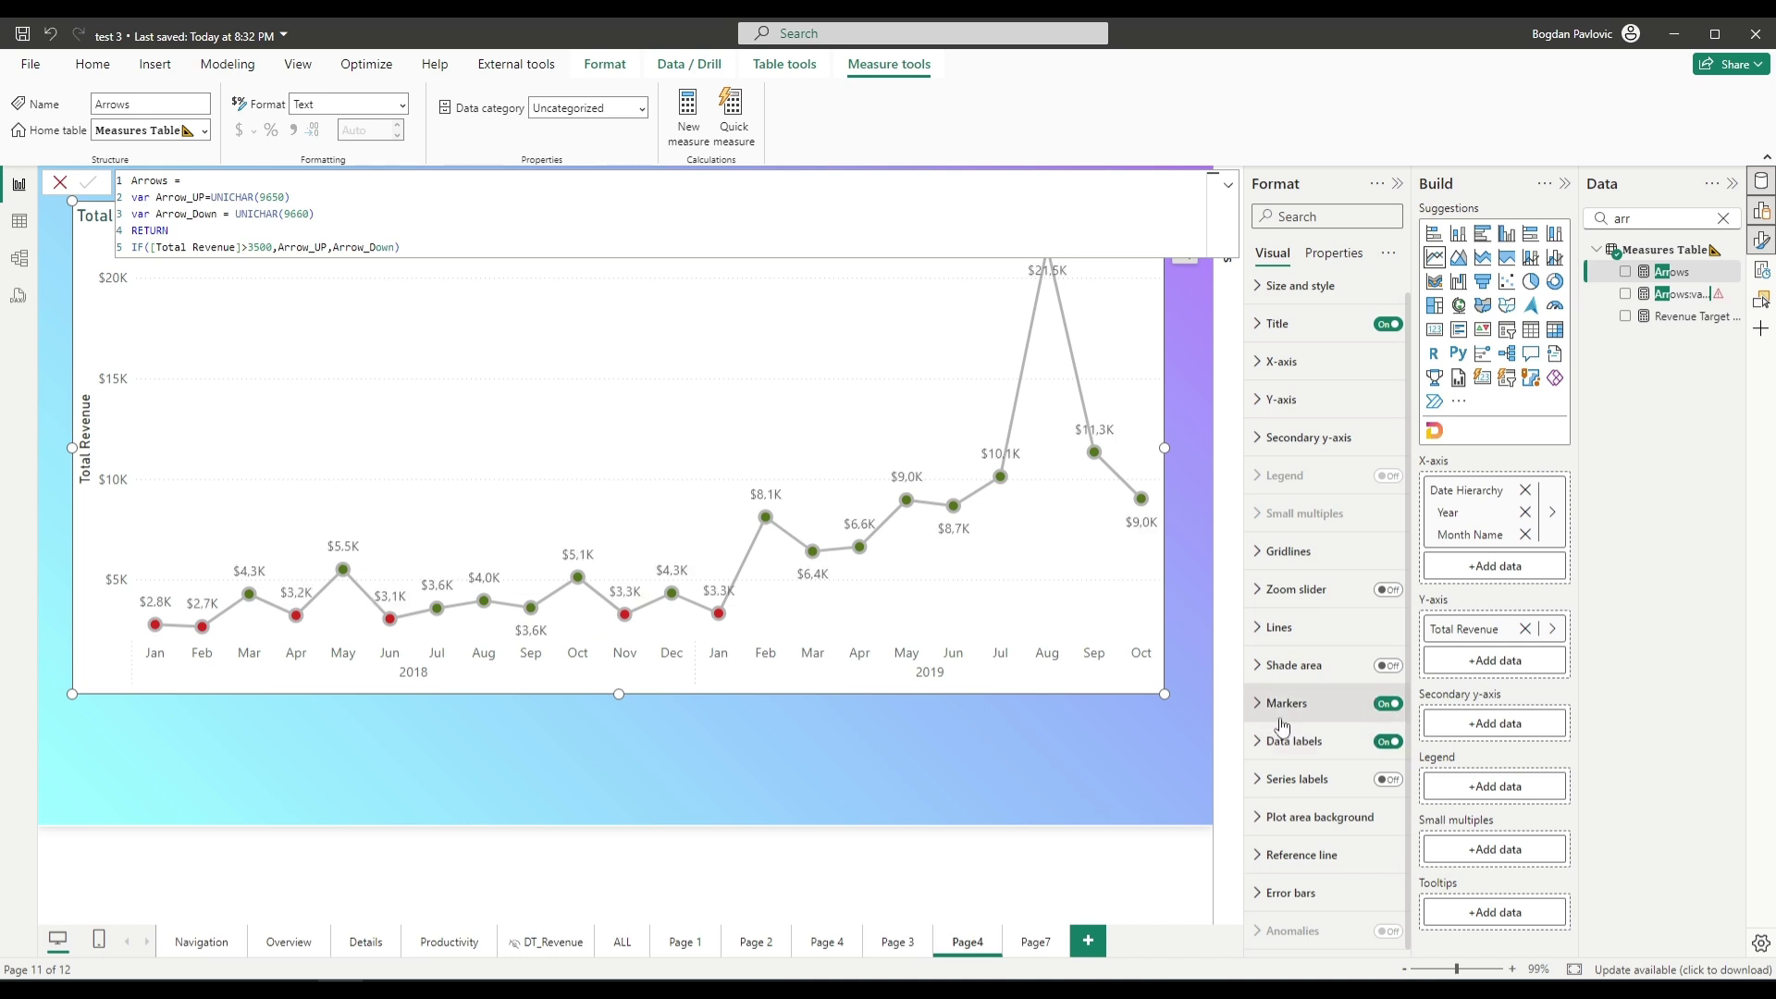
pyautogui.moveTo(400, 543)
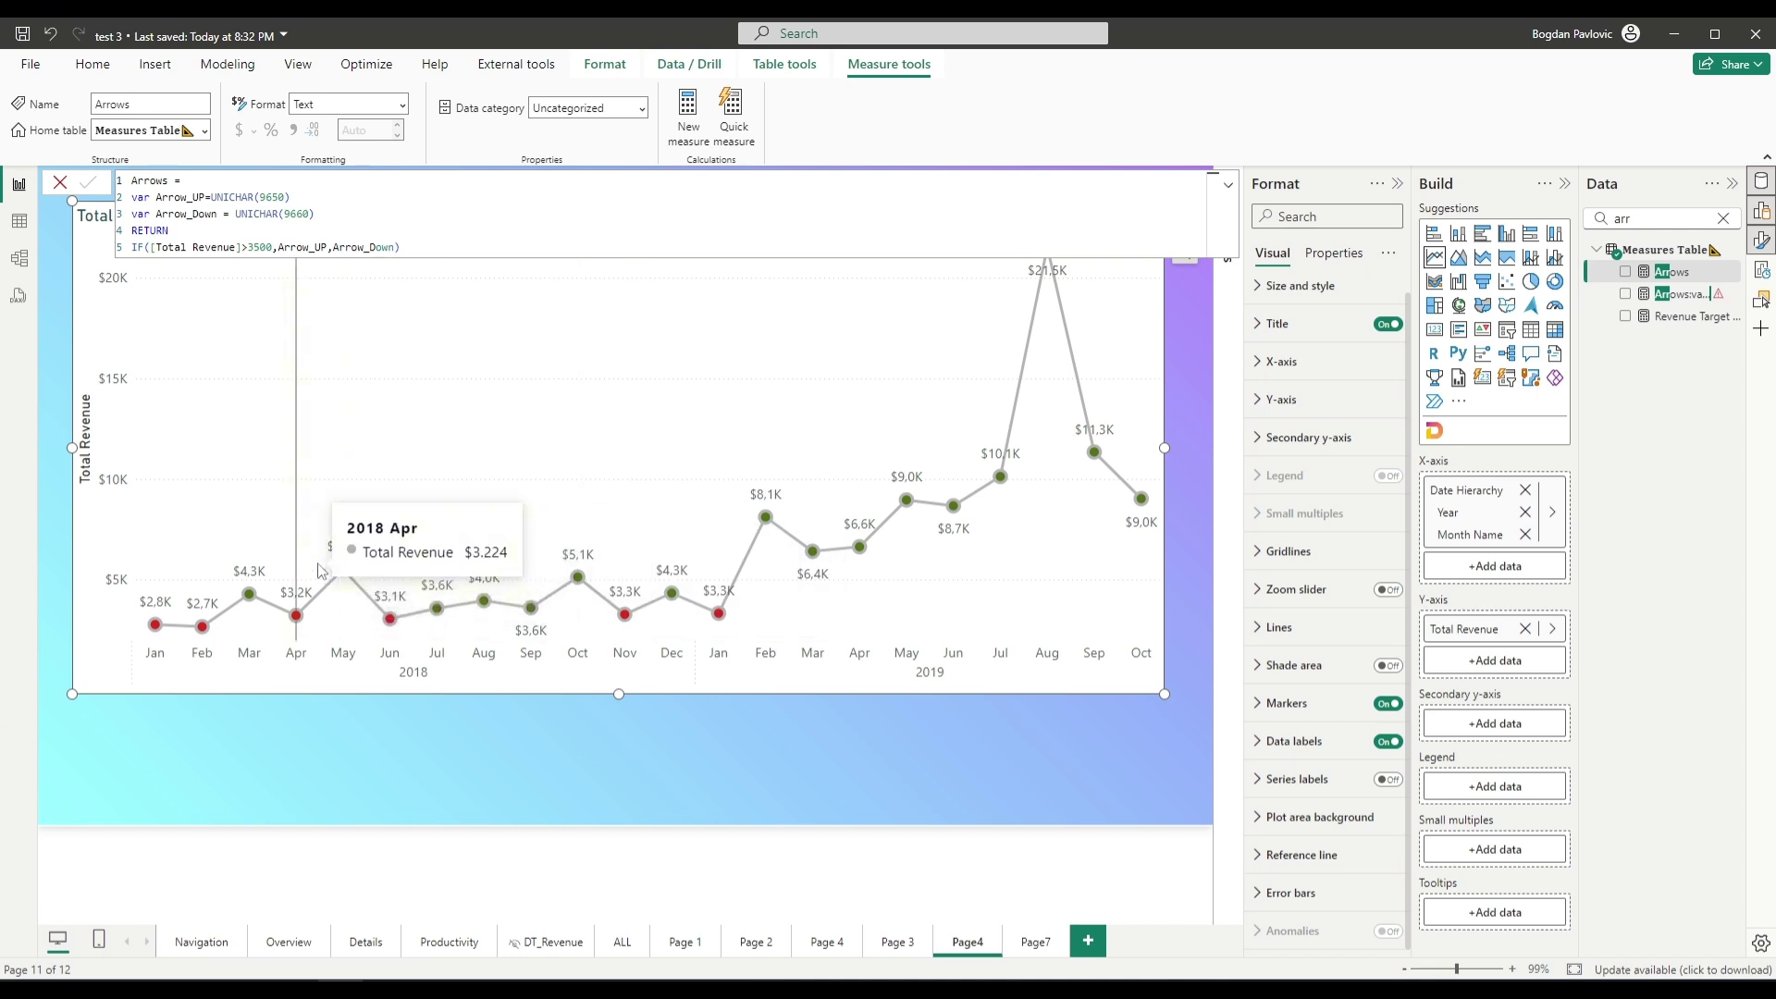
pyautogui.moveTo(319, 571)
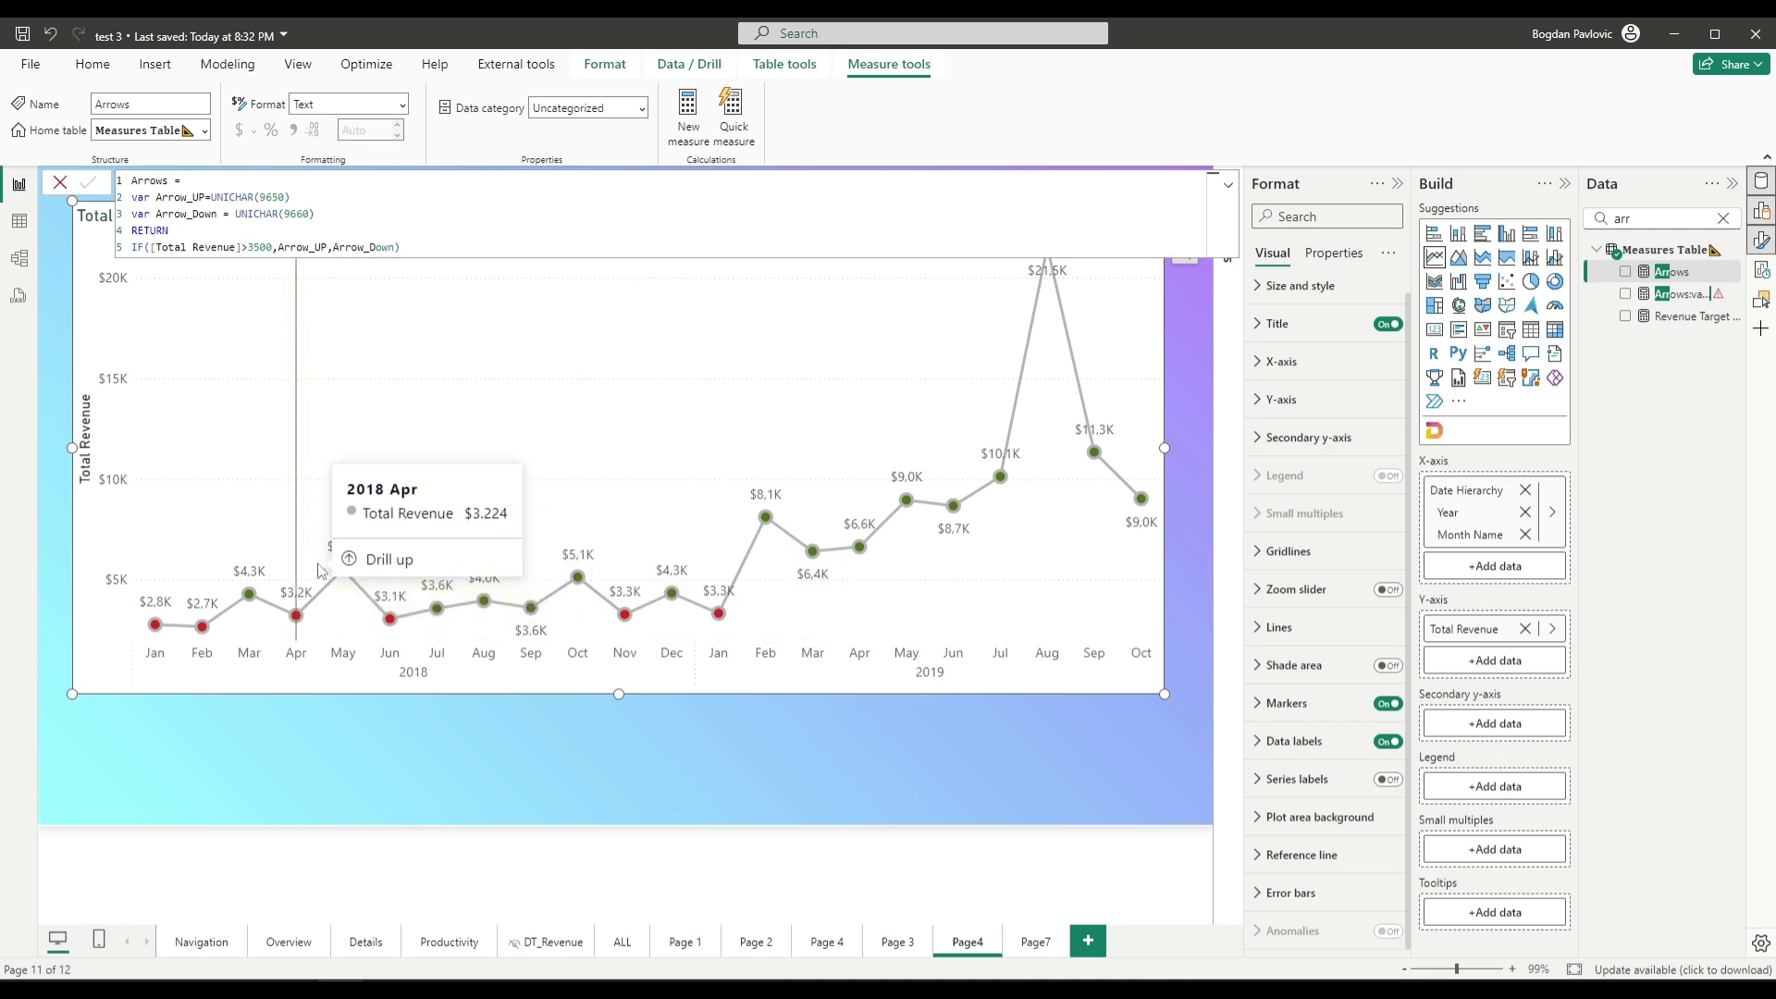
# Switch off the Value part of the data labels and expand the label Detail settings
pyautogui.click(1261, 740)
pyautogui.scroll(-3, 1277, 753)
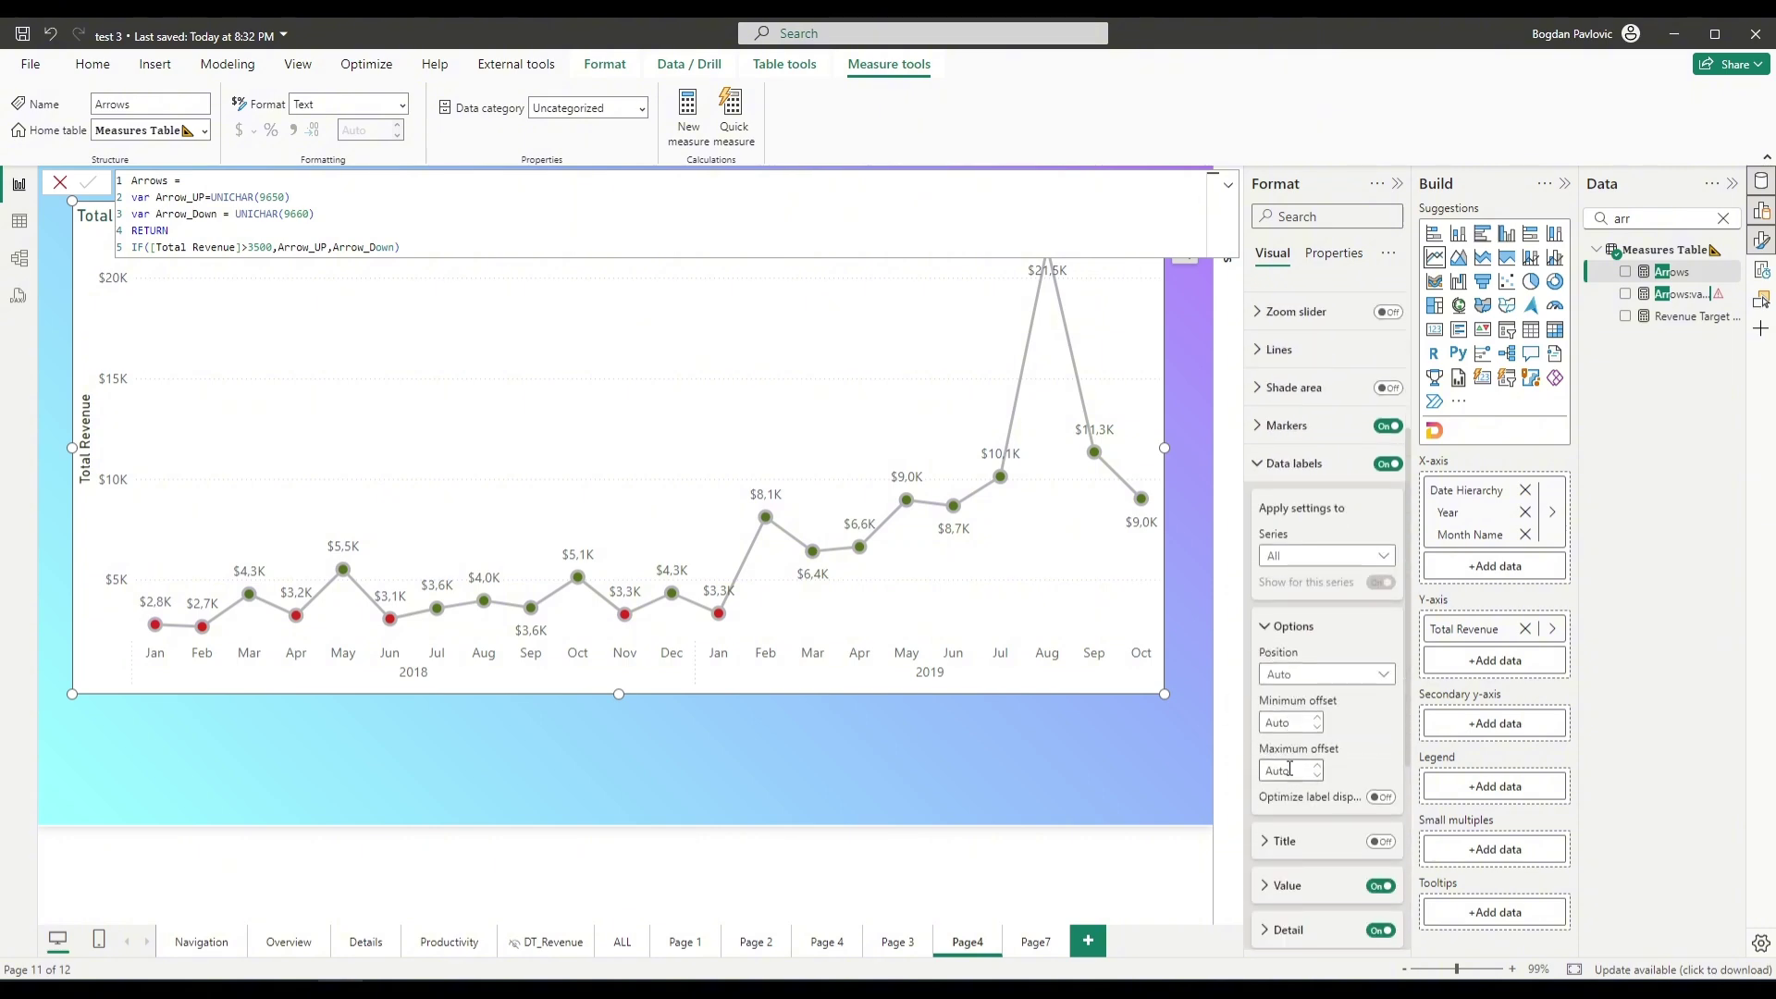
pyautogui.scroll(-2, 1291, 772)
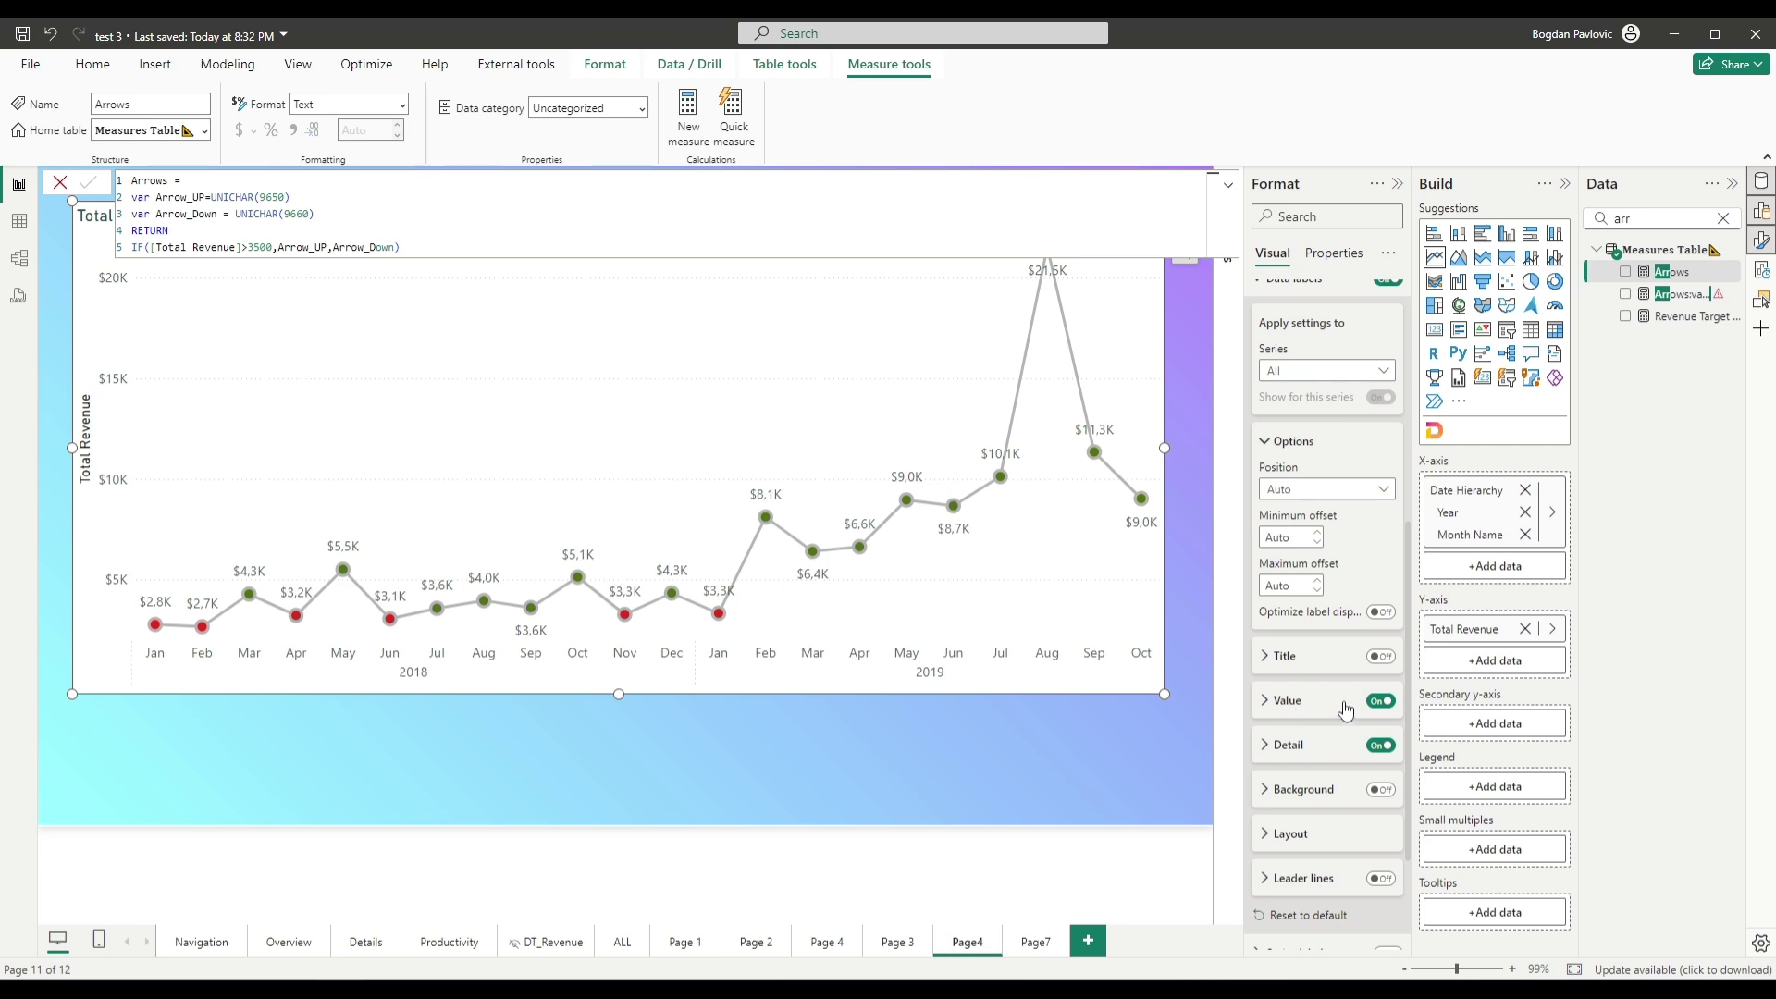
pyautogui.click(1381, 701)
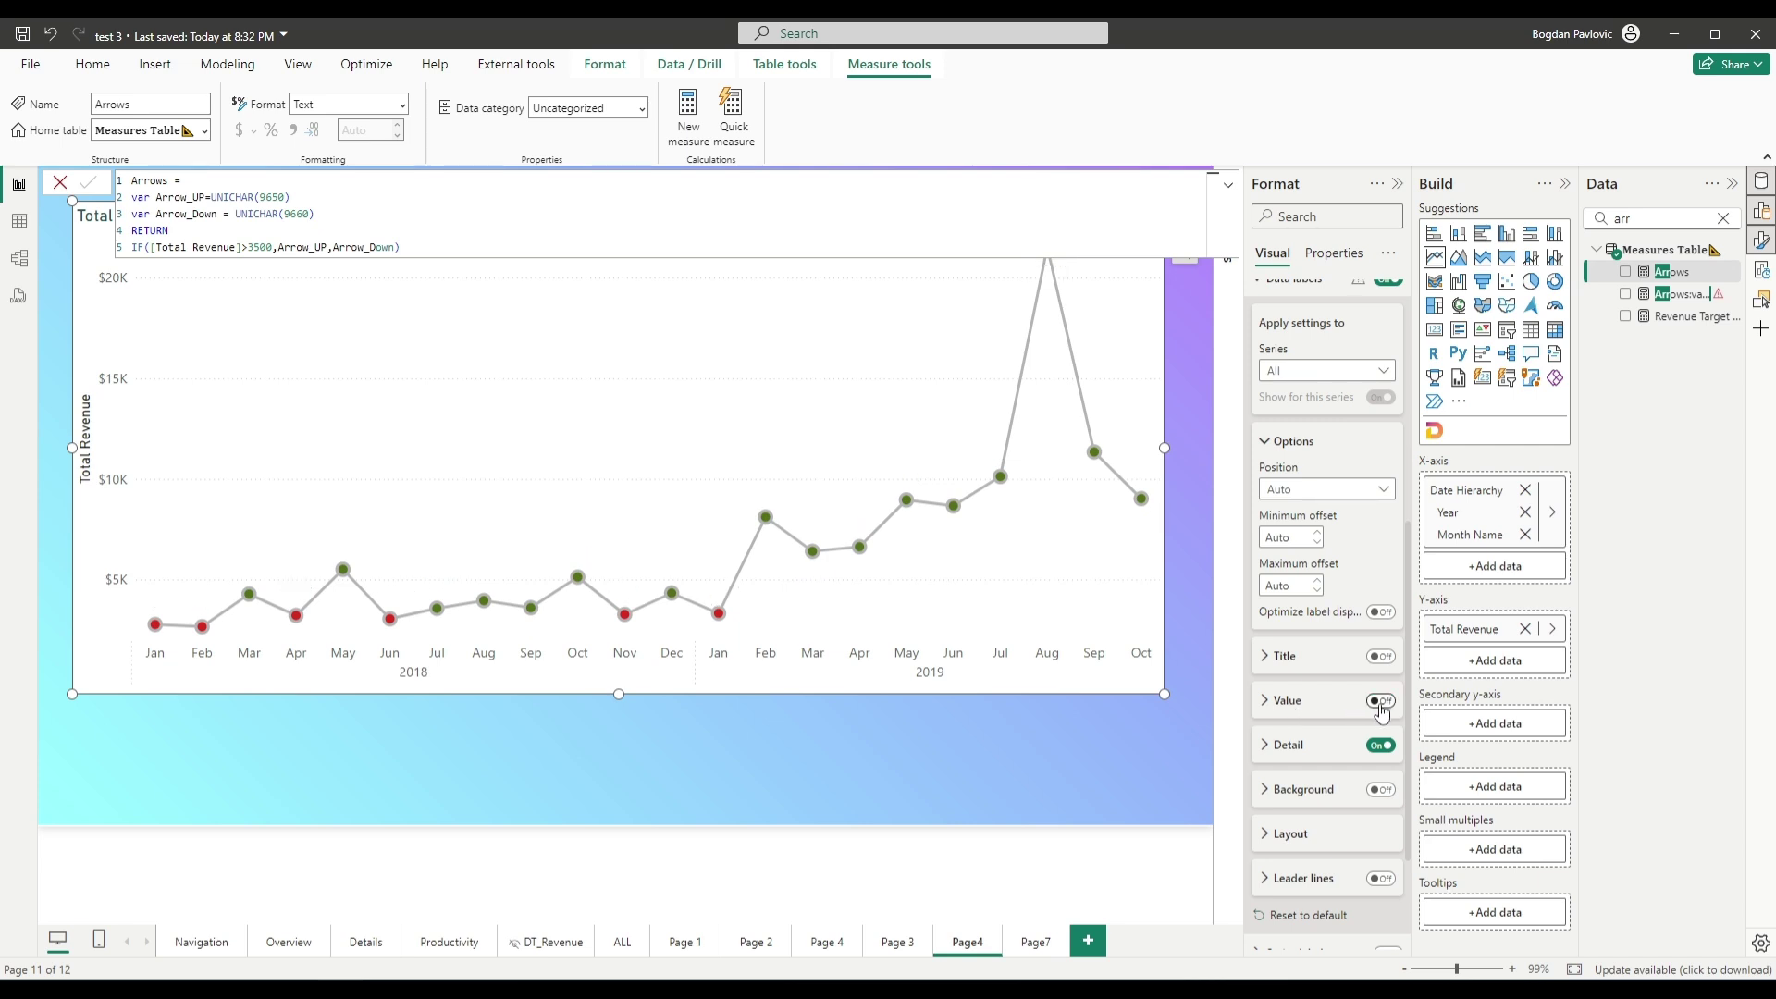
pyautogui.click(1268, 749)
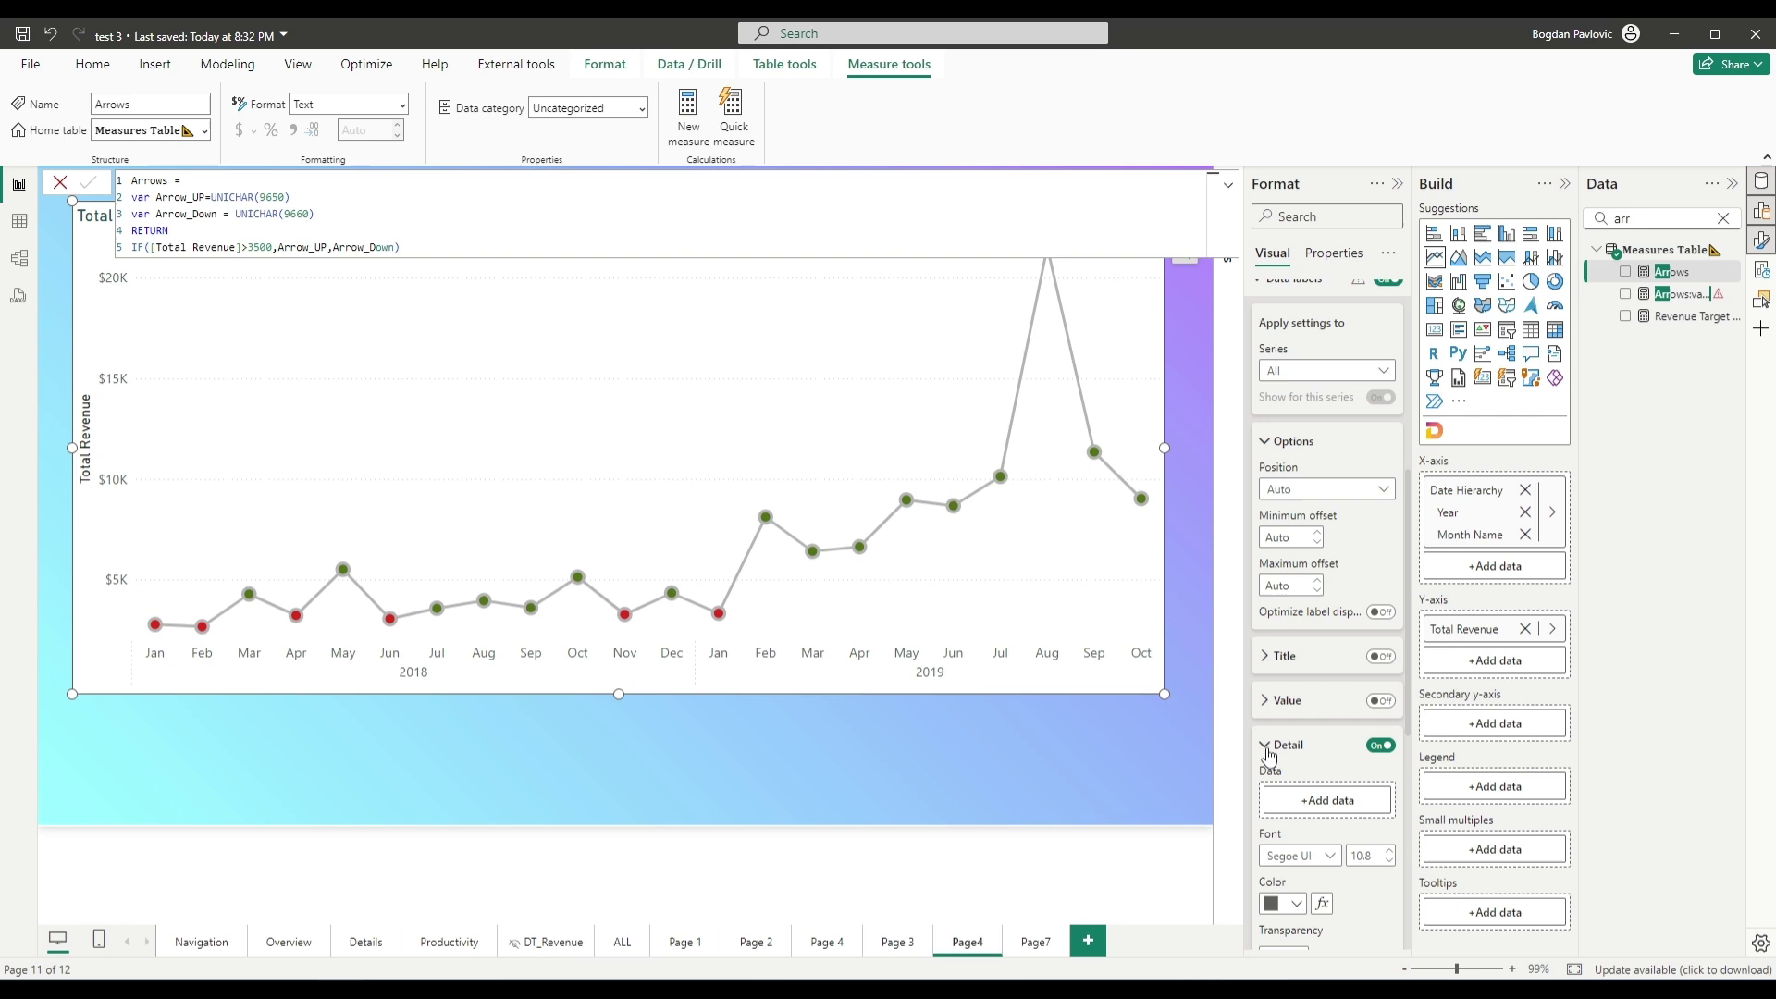
pyautogui.scroll(-1, 1270, 756)
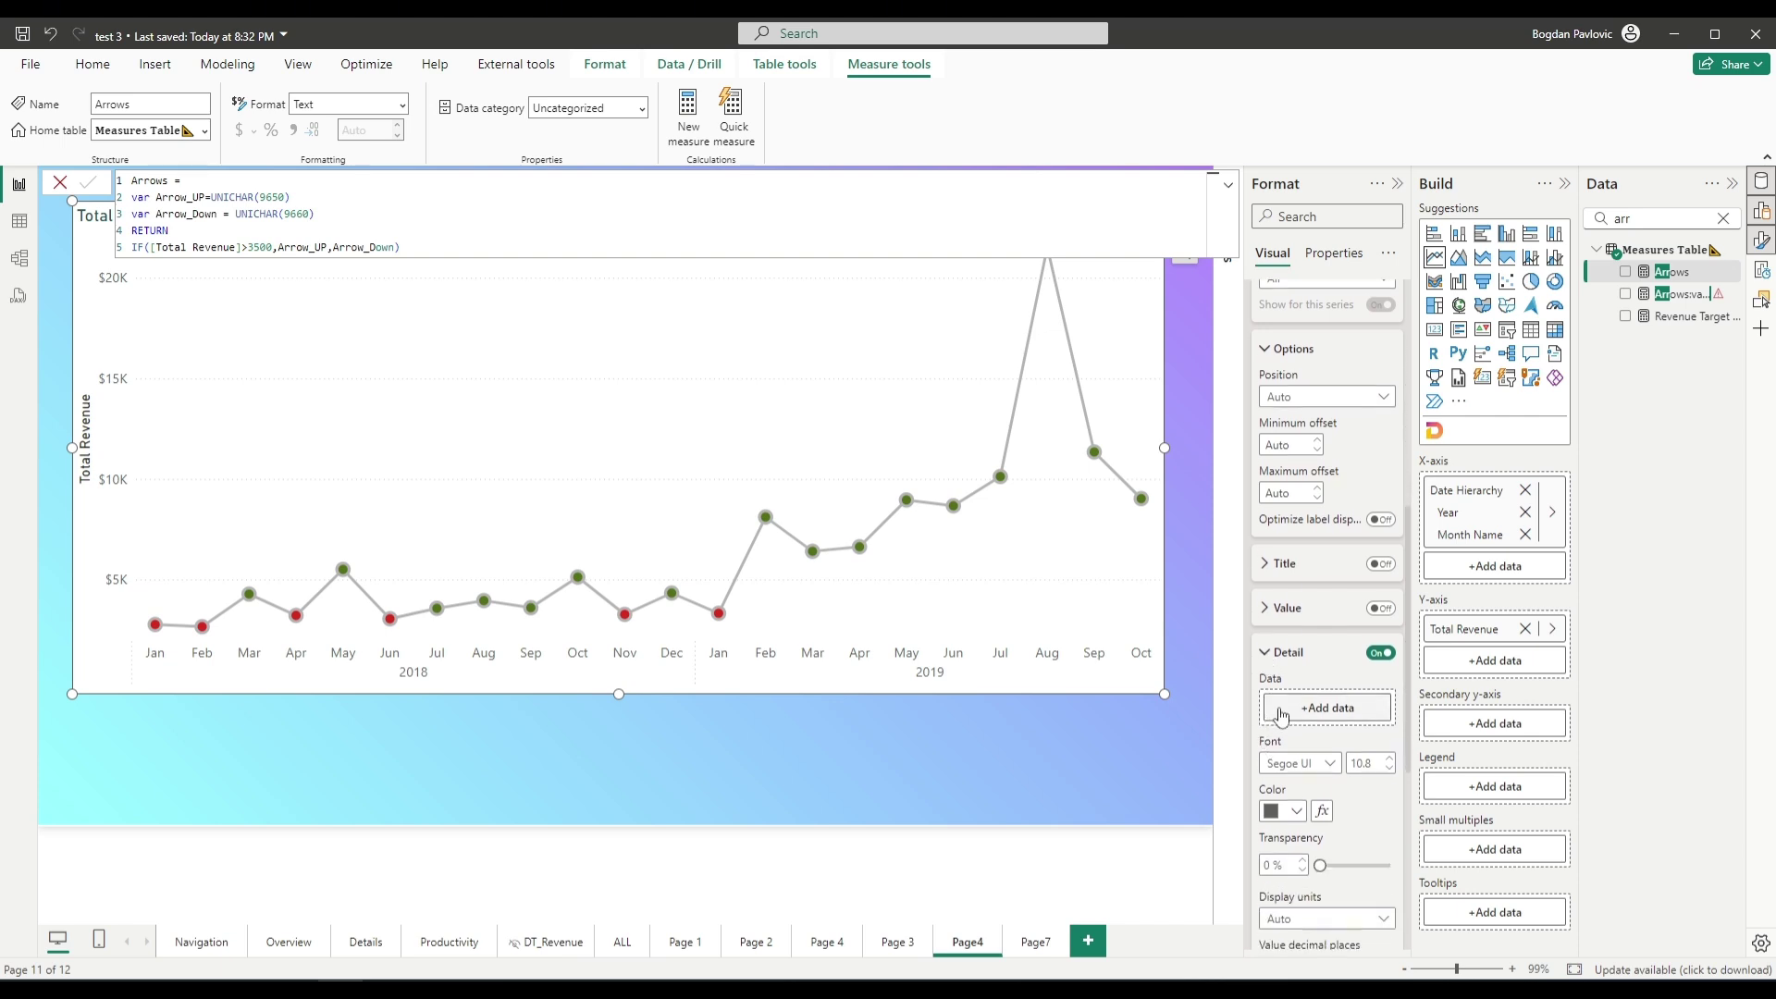
# Add the Arrows measure as the data label detail field
pyautogui.click(1281, 712)
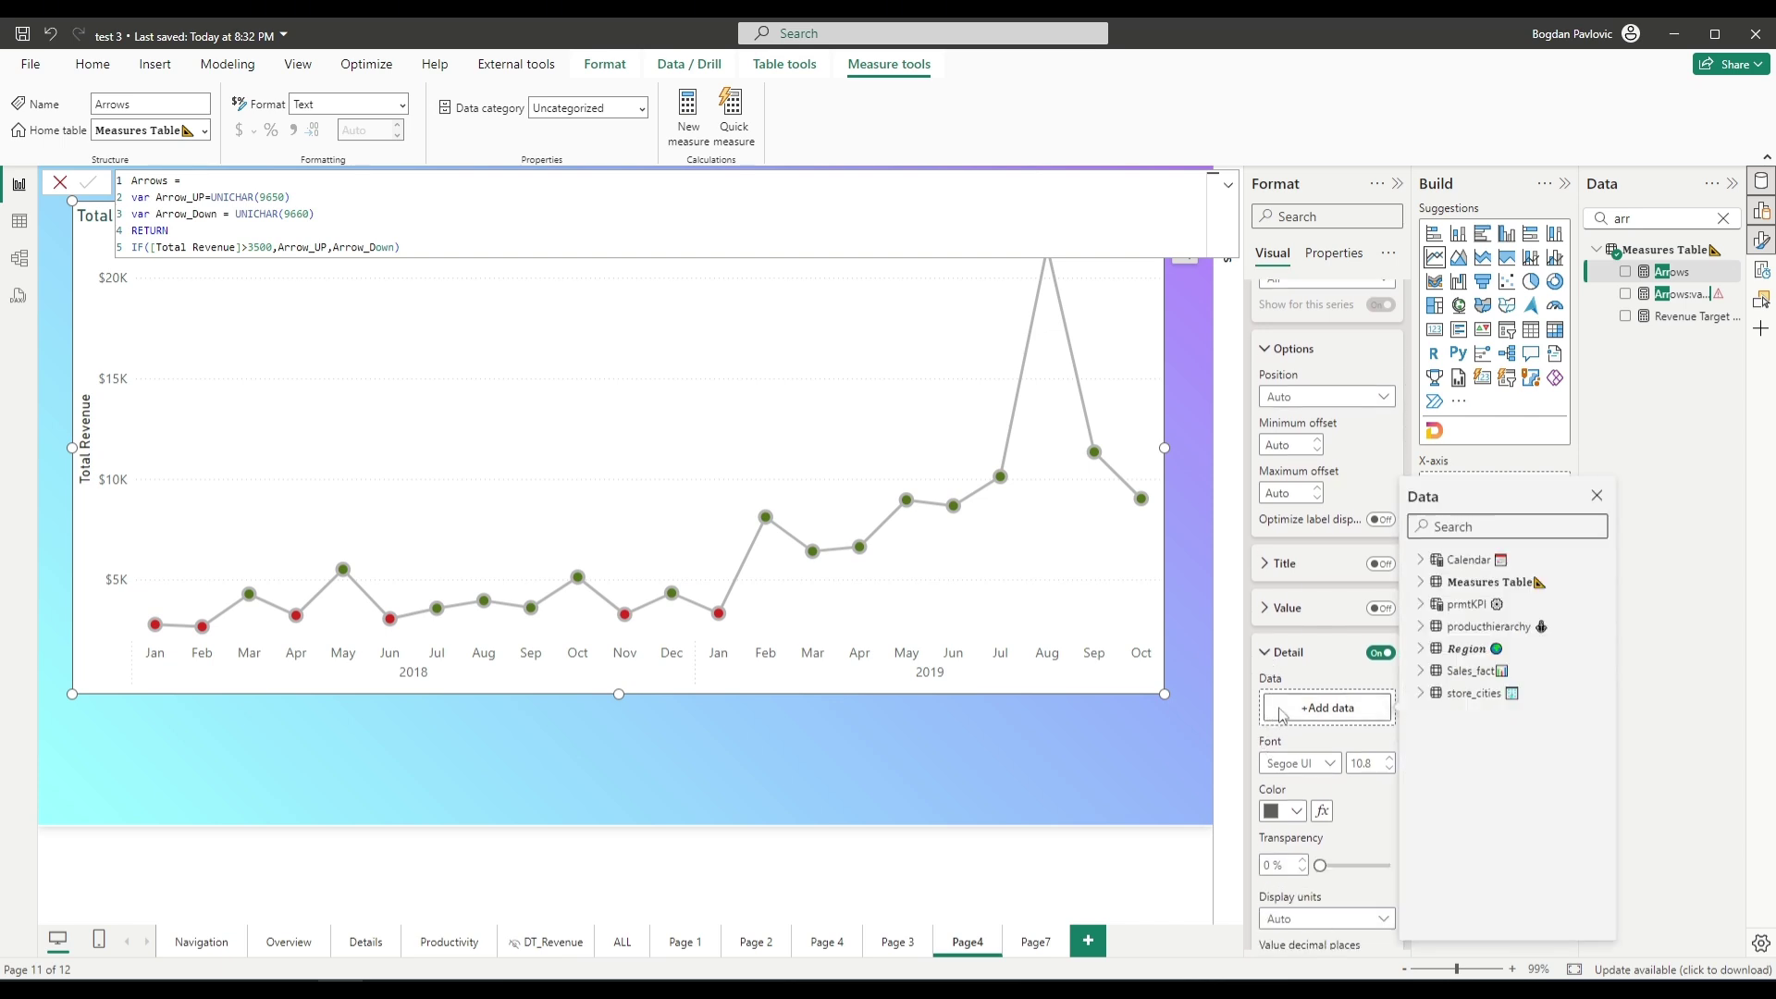
pyautogui.write('arrow')
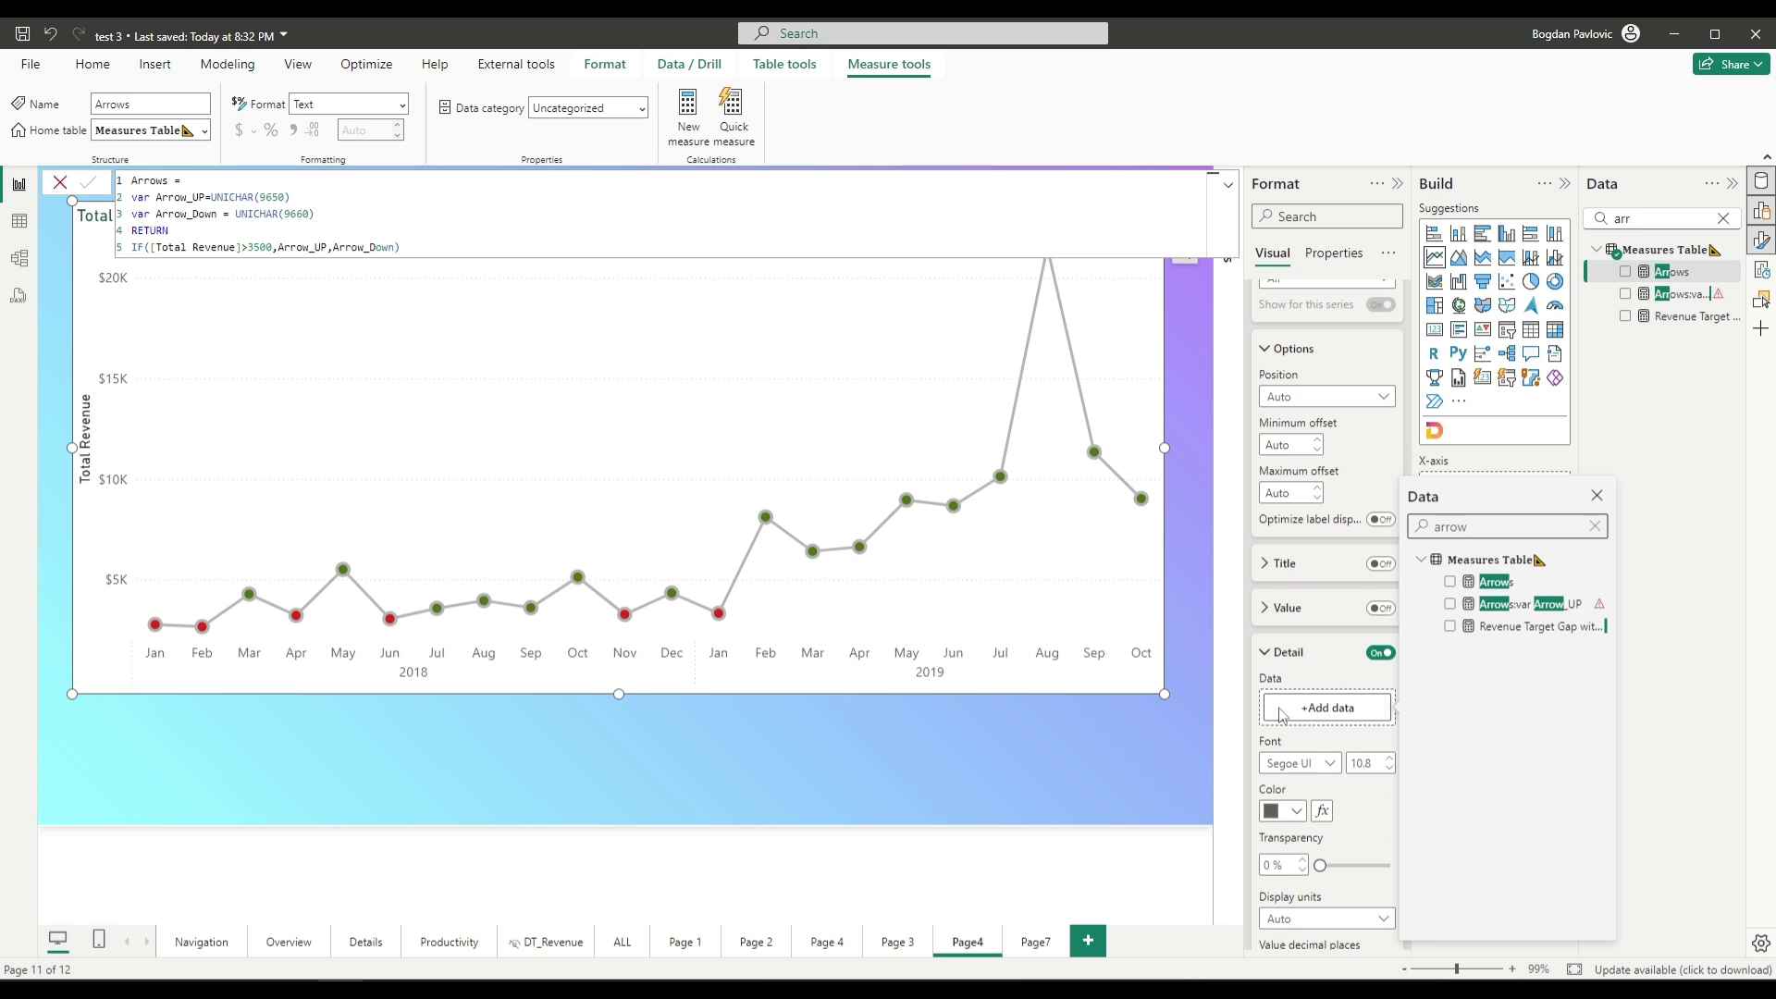
pyautogui.click(1450, 582)
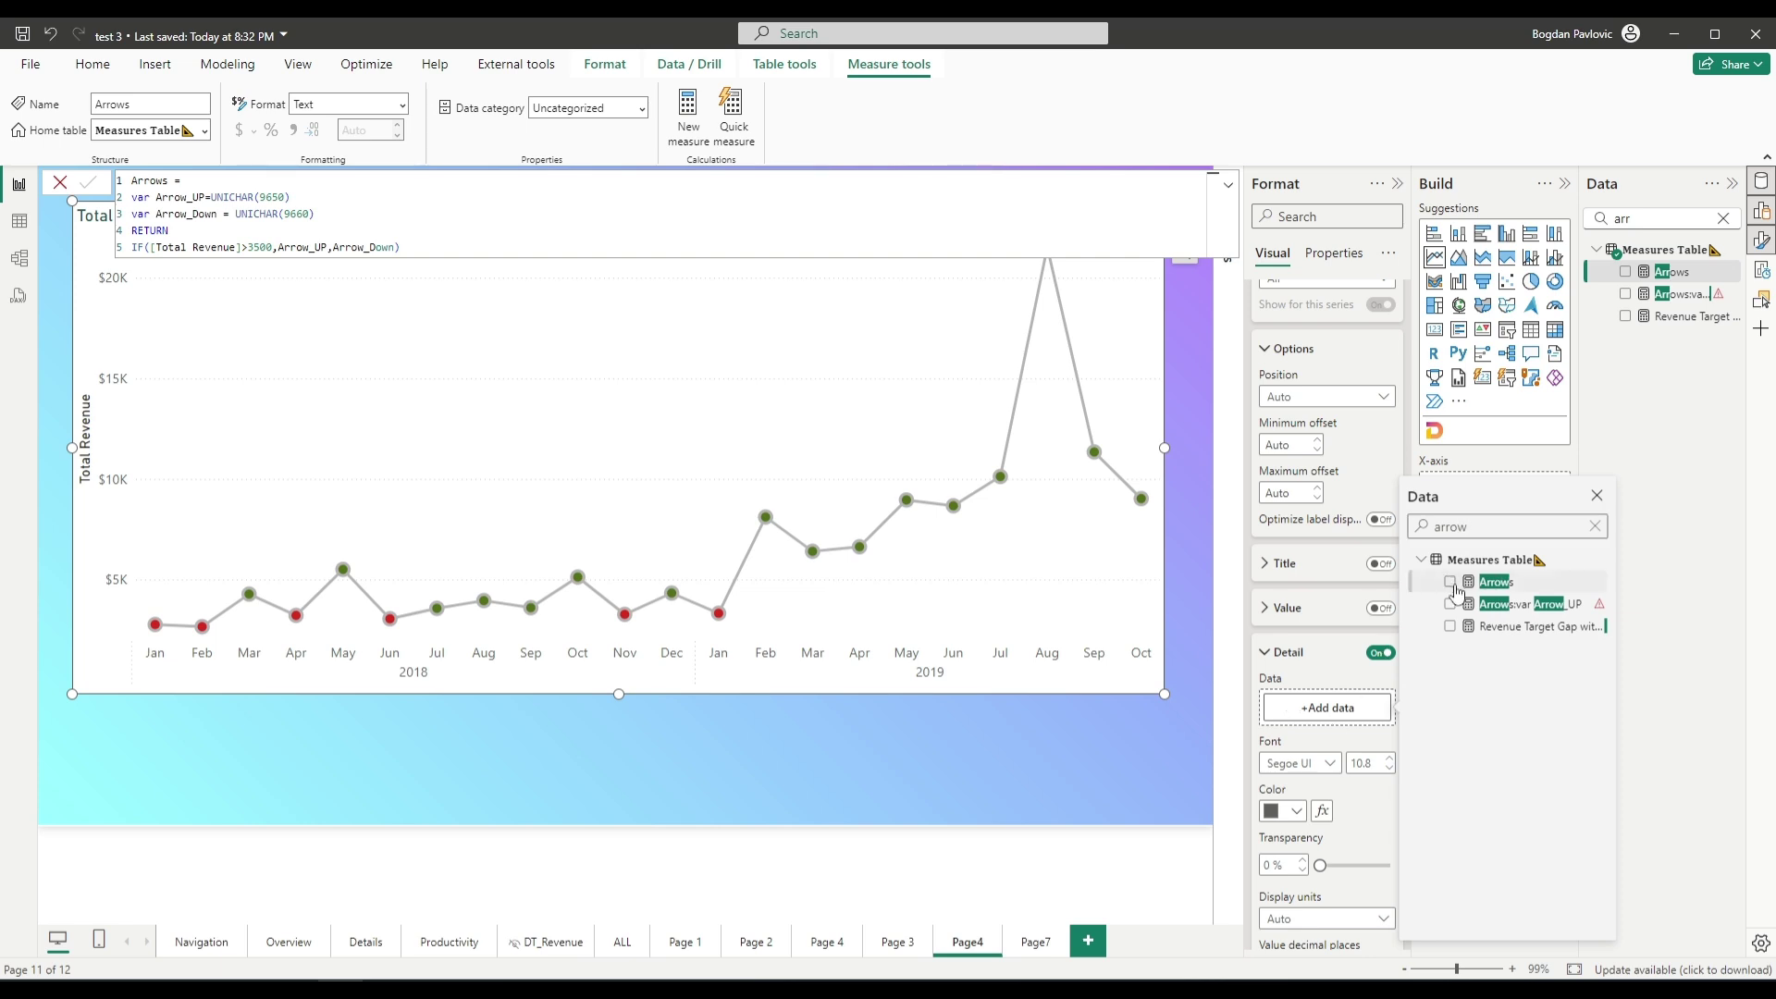
pyautogui.click(1660, 615)
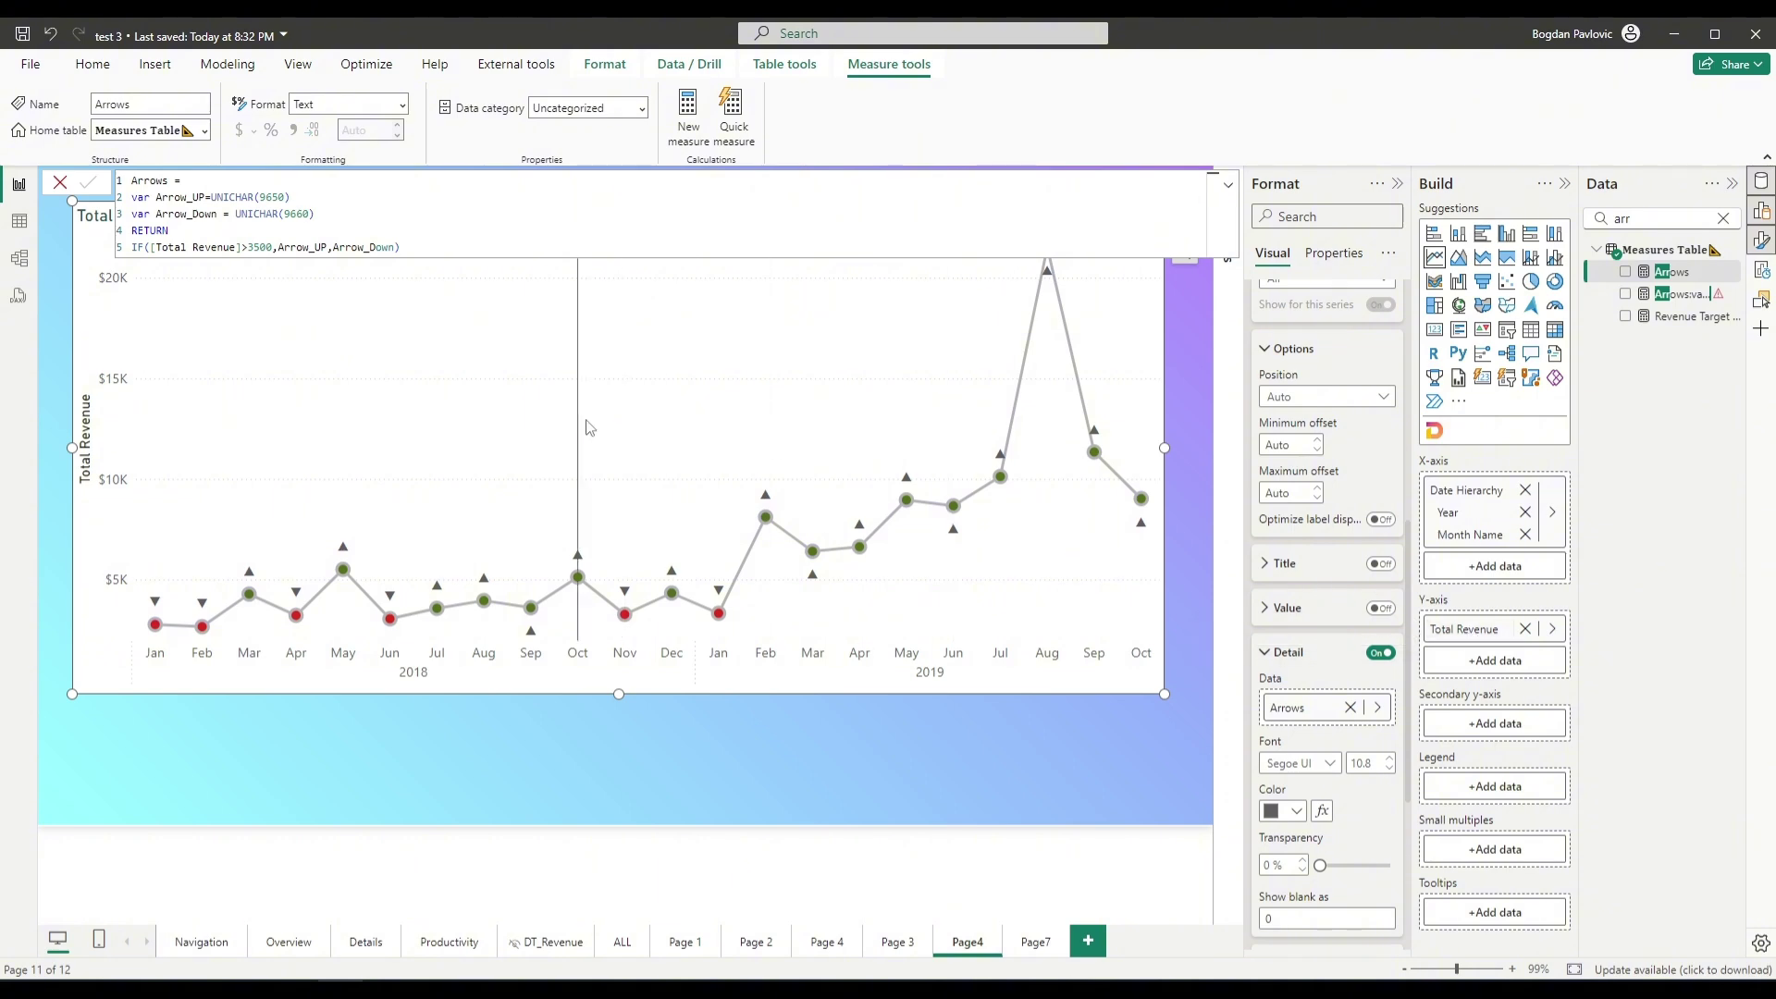
pyautogui.moveTo(373, 546)
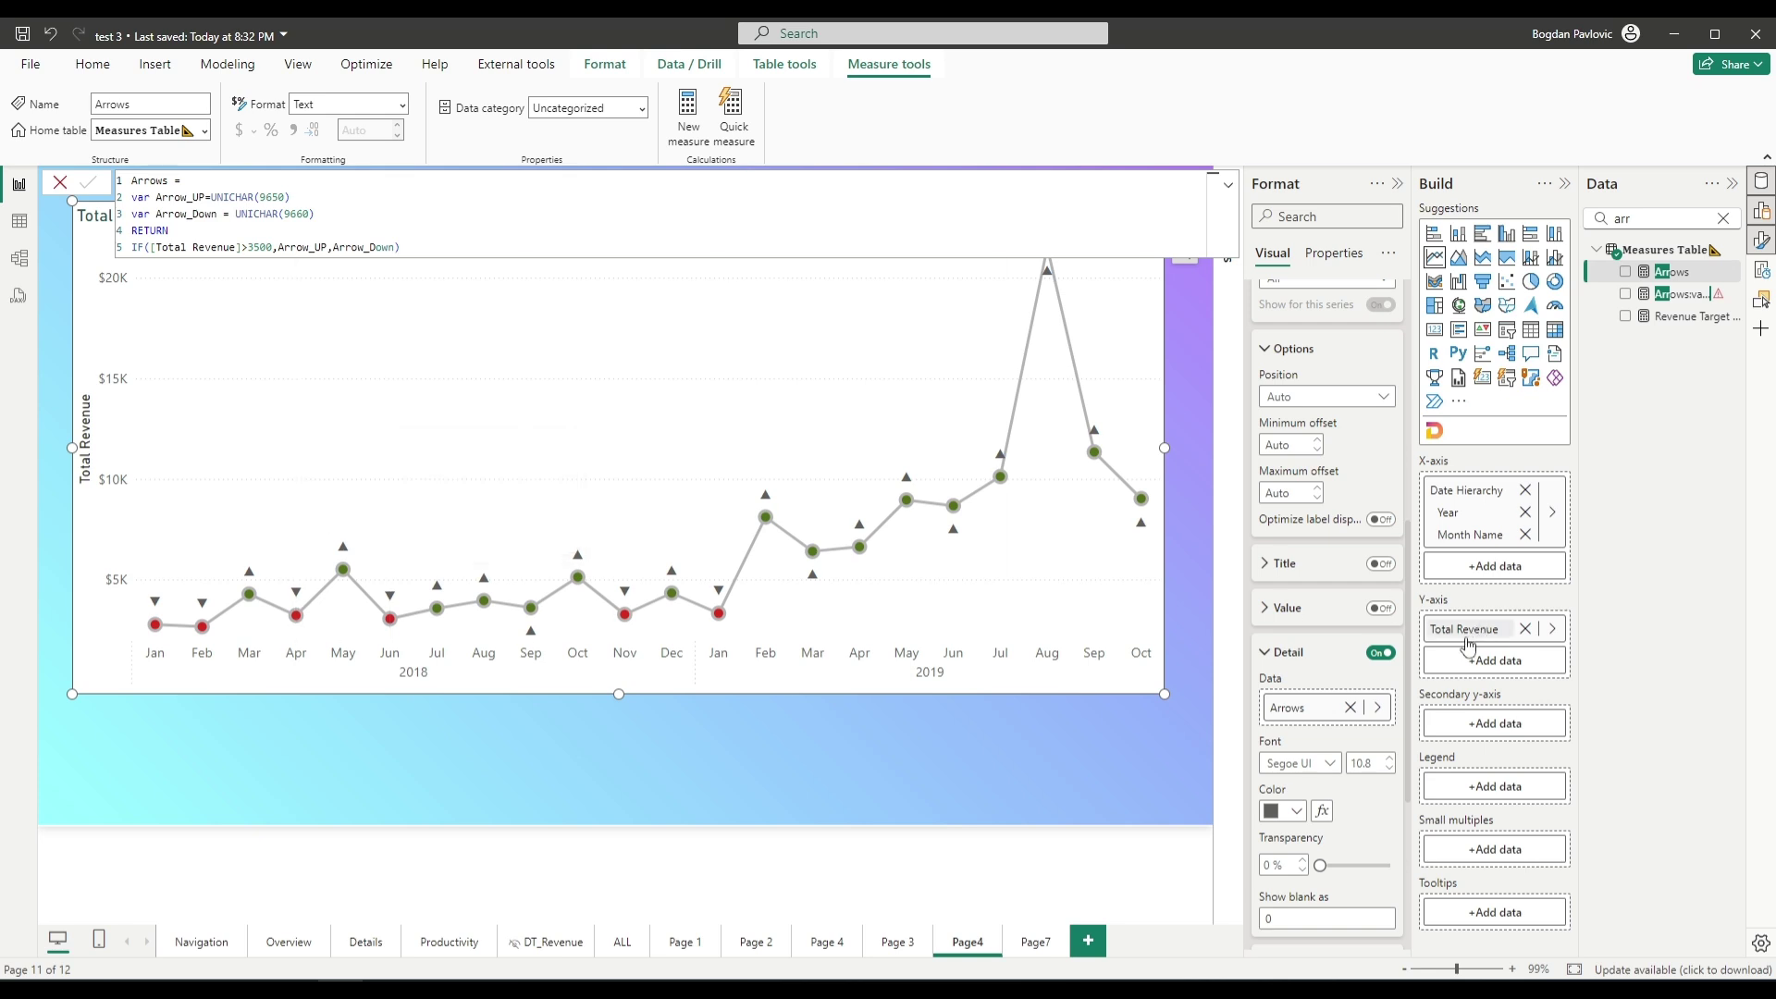
# Set the detail label colour to a Rules format style based on Total Revenue
pyautogui.scroll(-3, 1382, 893)
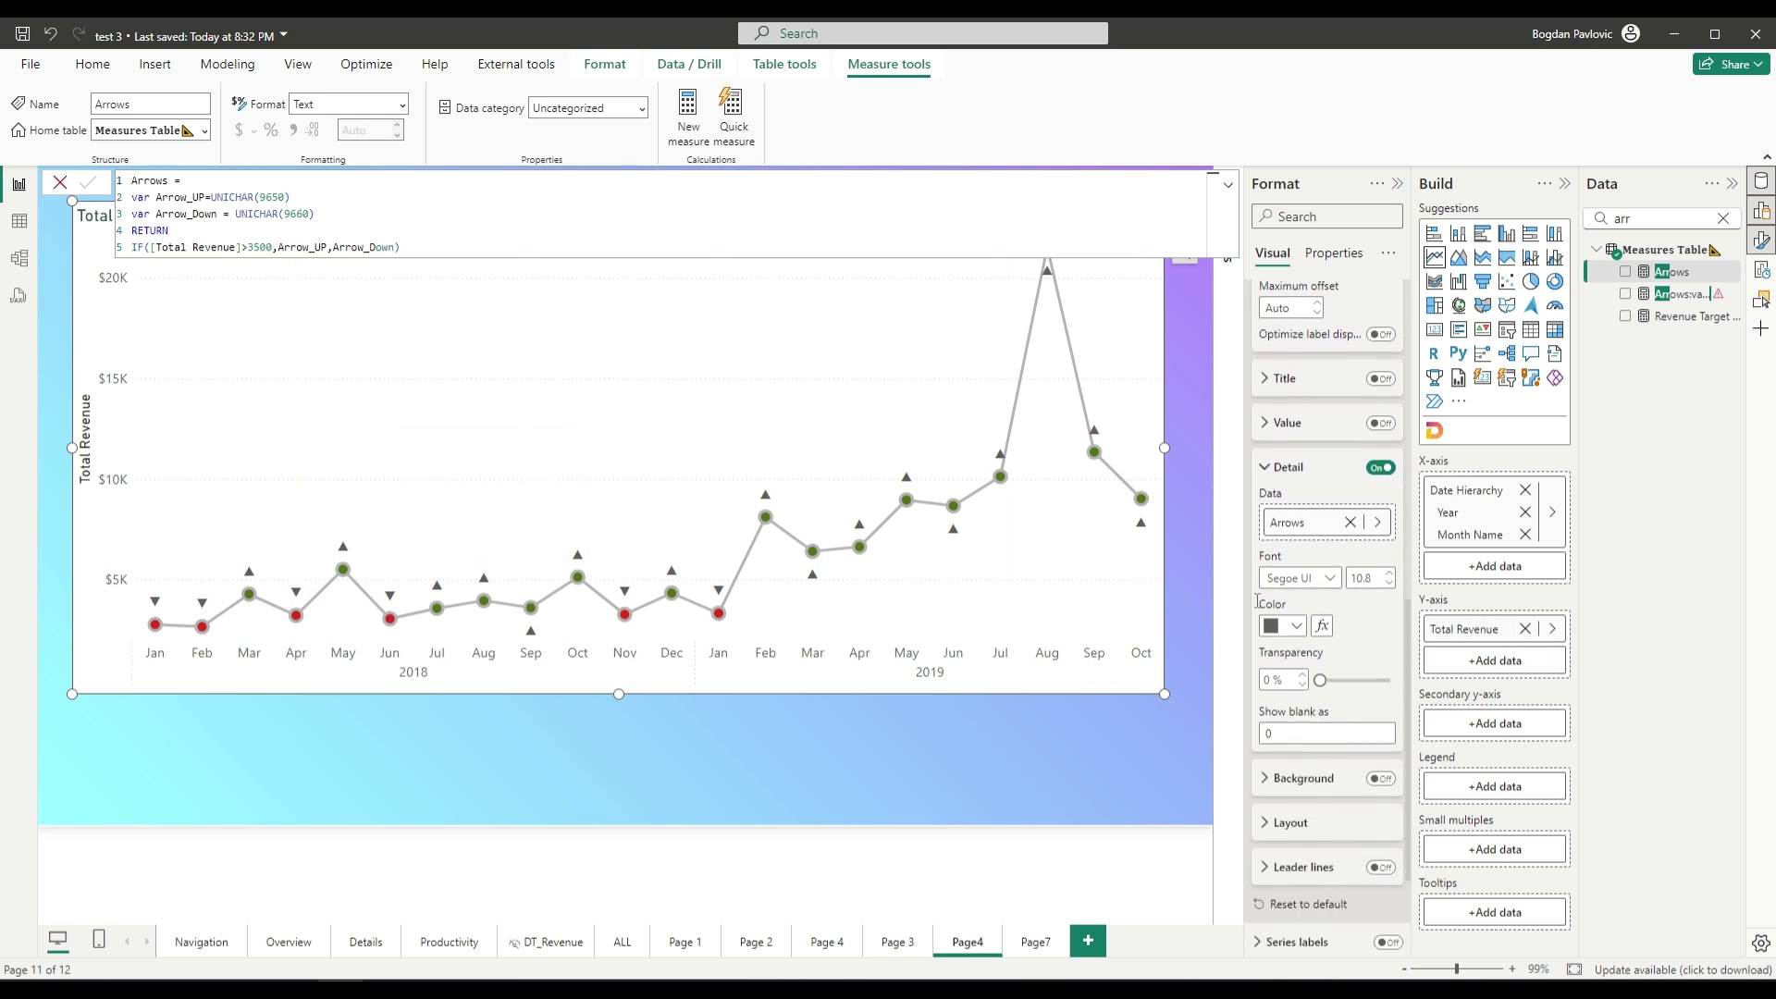
pyautogui.click(1317, 625)
pyautogui.click(601, 314)
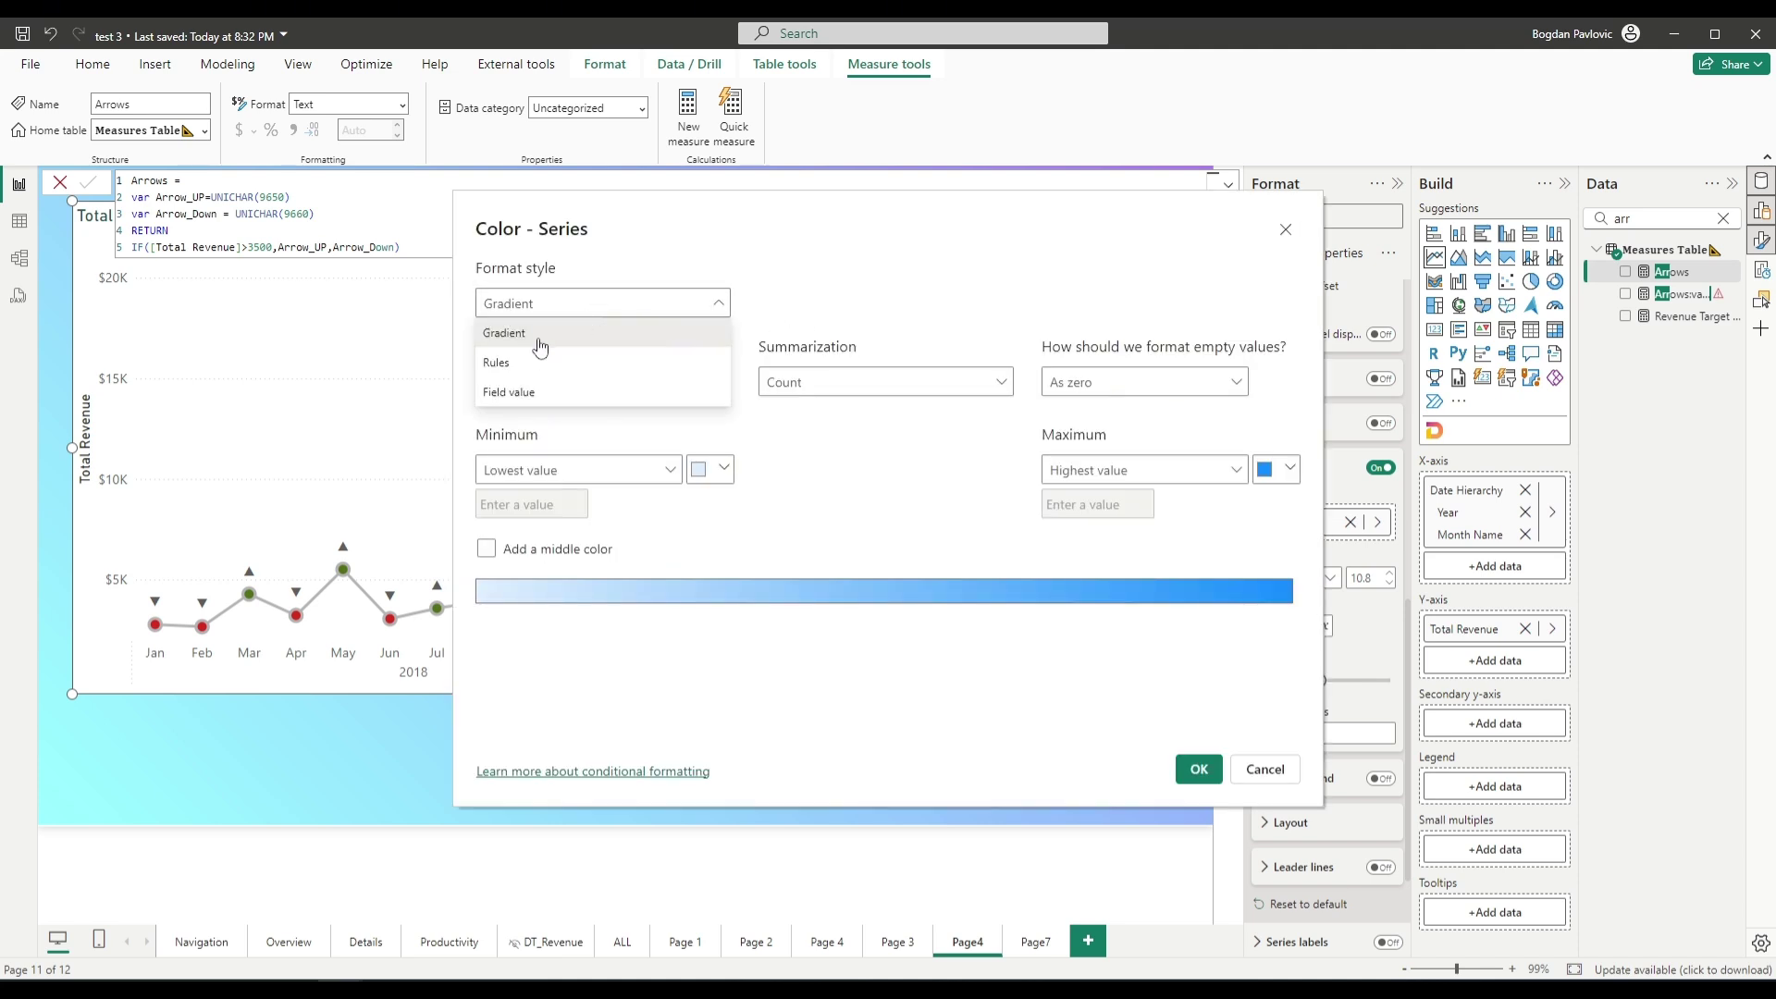
pyautogui.click(544, 363)
pyautogui.click(556, 388)
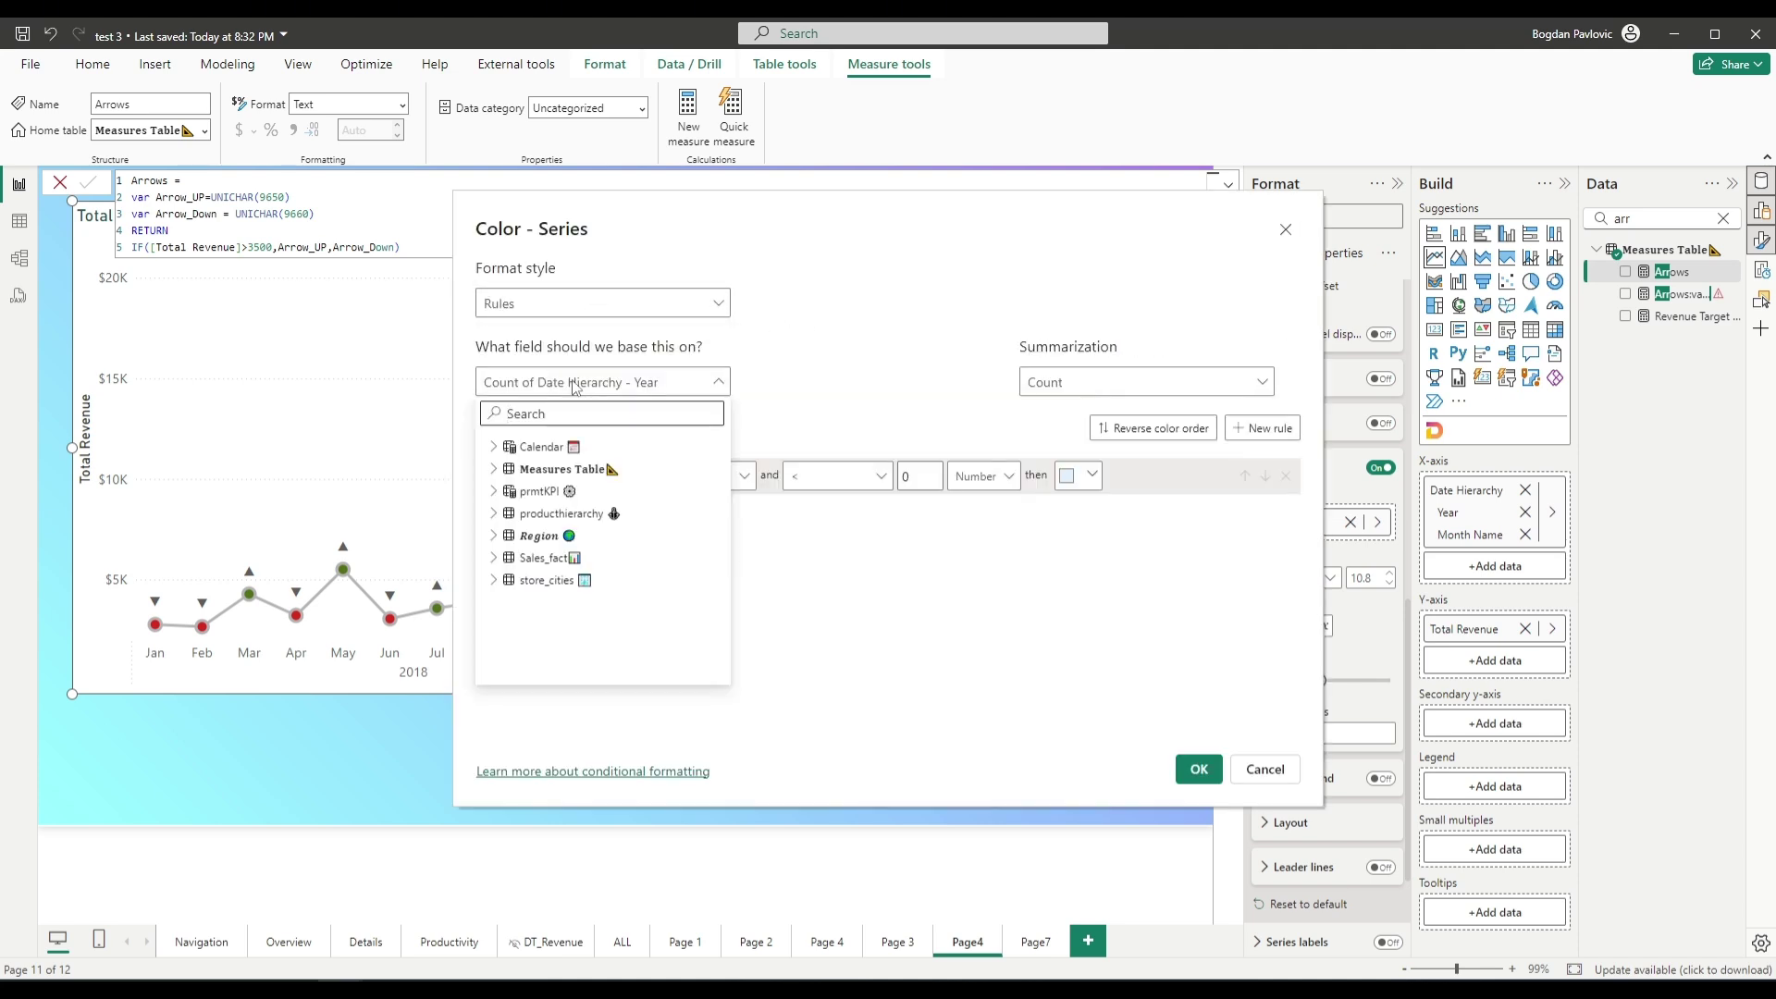
pyautogui.write('total')
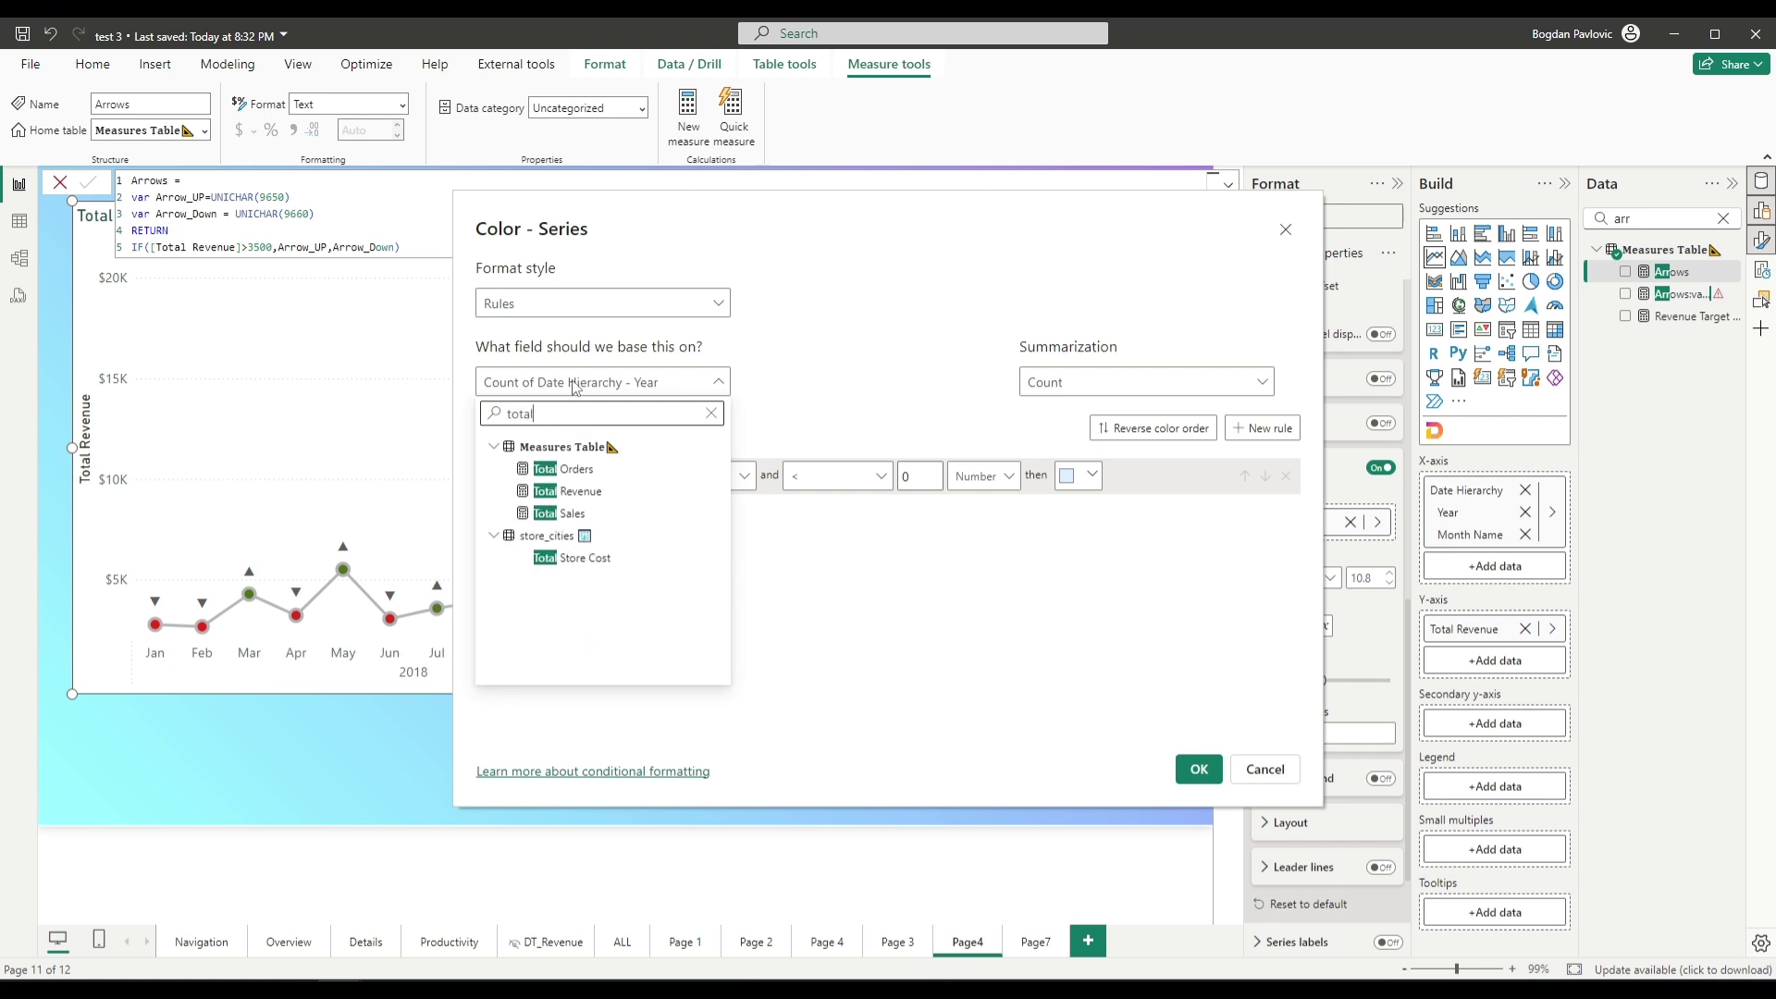
pyautogui.click(567, 491)
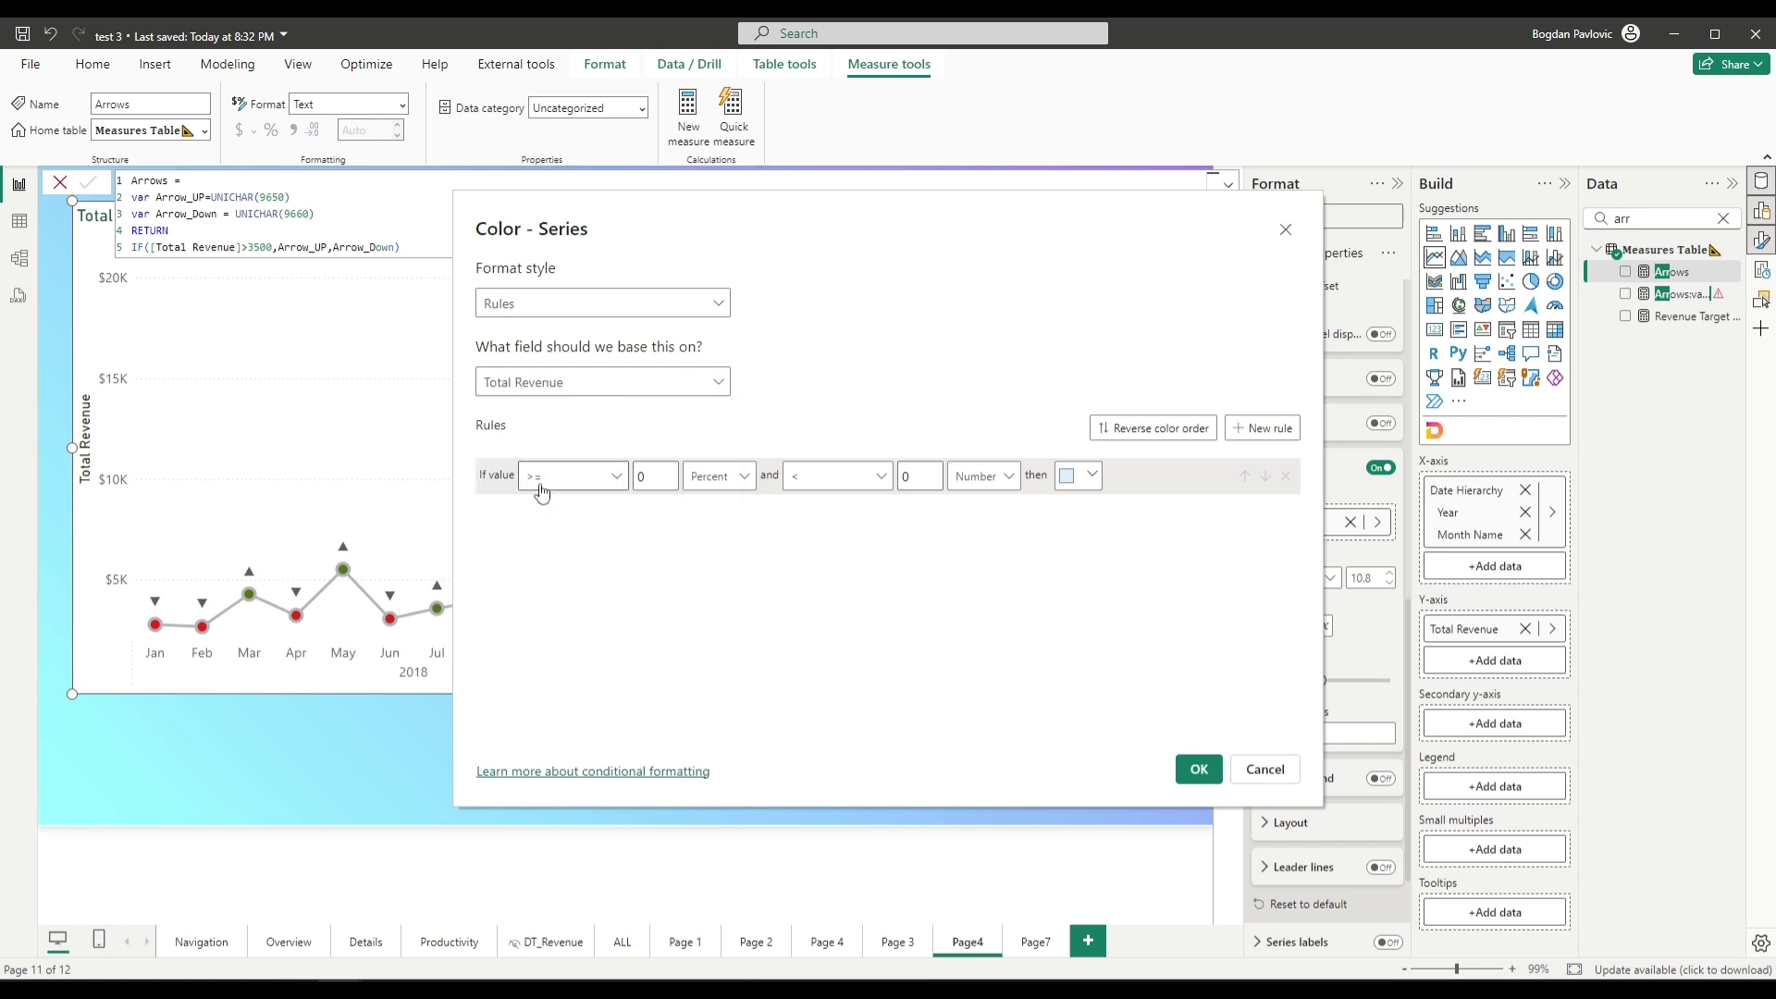
# Define the first rule as >= 3500 (Number) up to Max
pyautogui.doubleClick(656, 471)
pyautogui.write('3500')
pyautogui.click(719, 475)
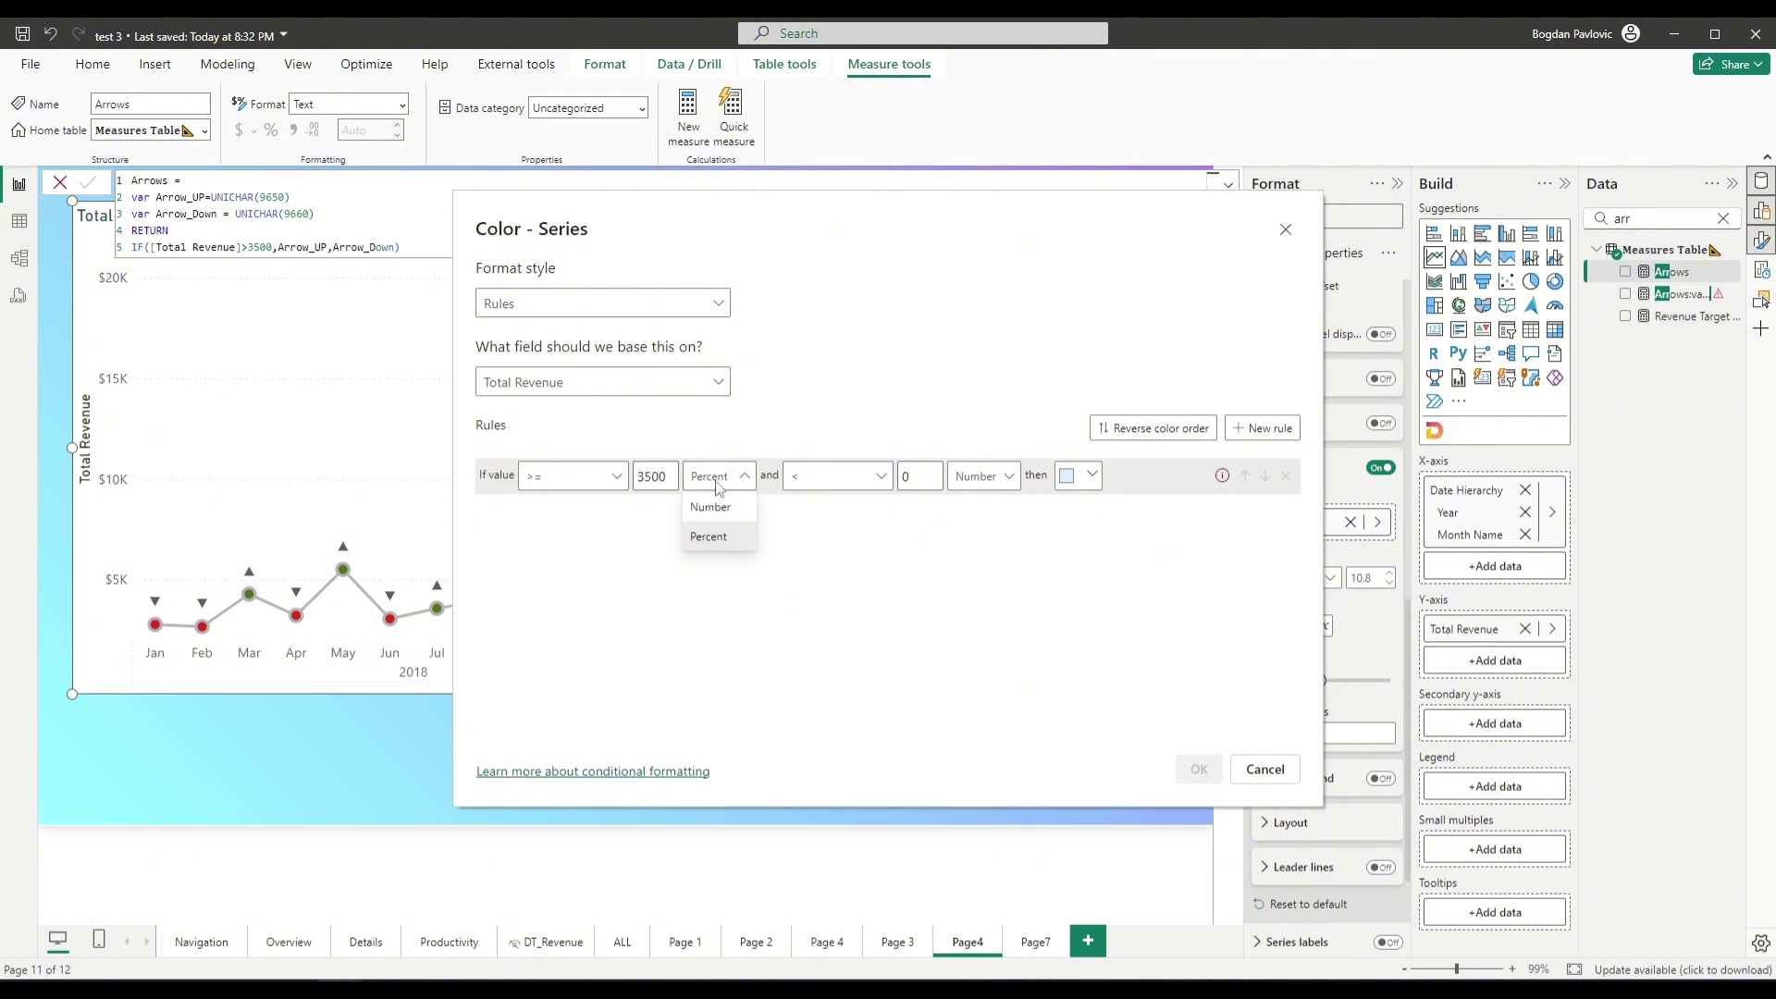
pyautogui.click(714, 504)
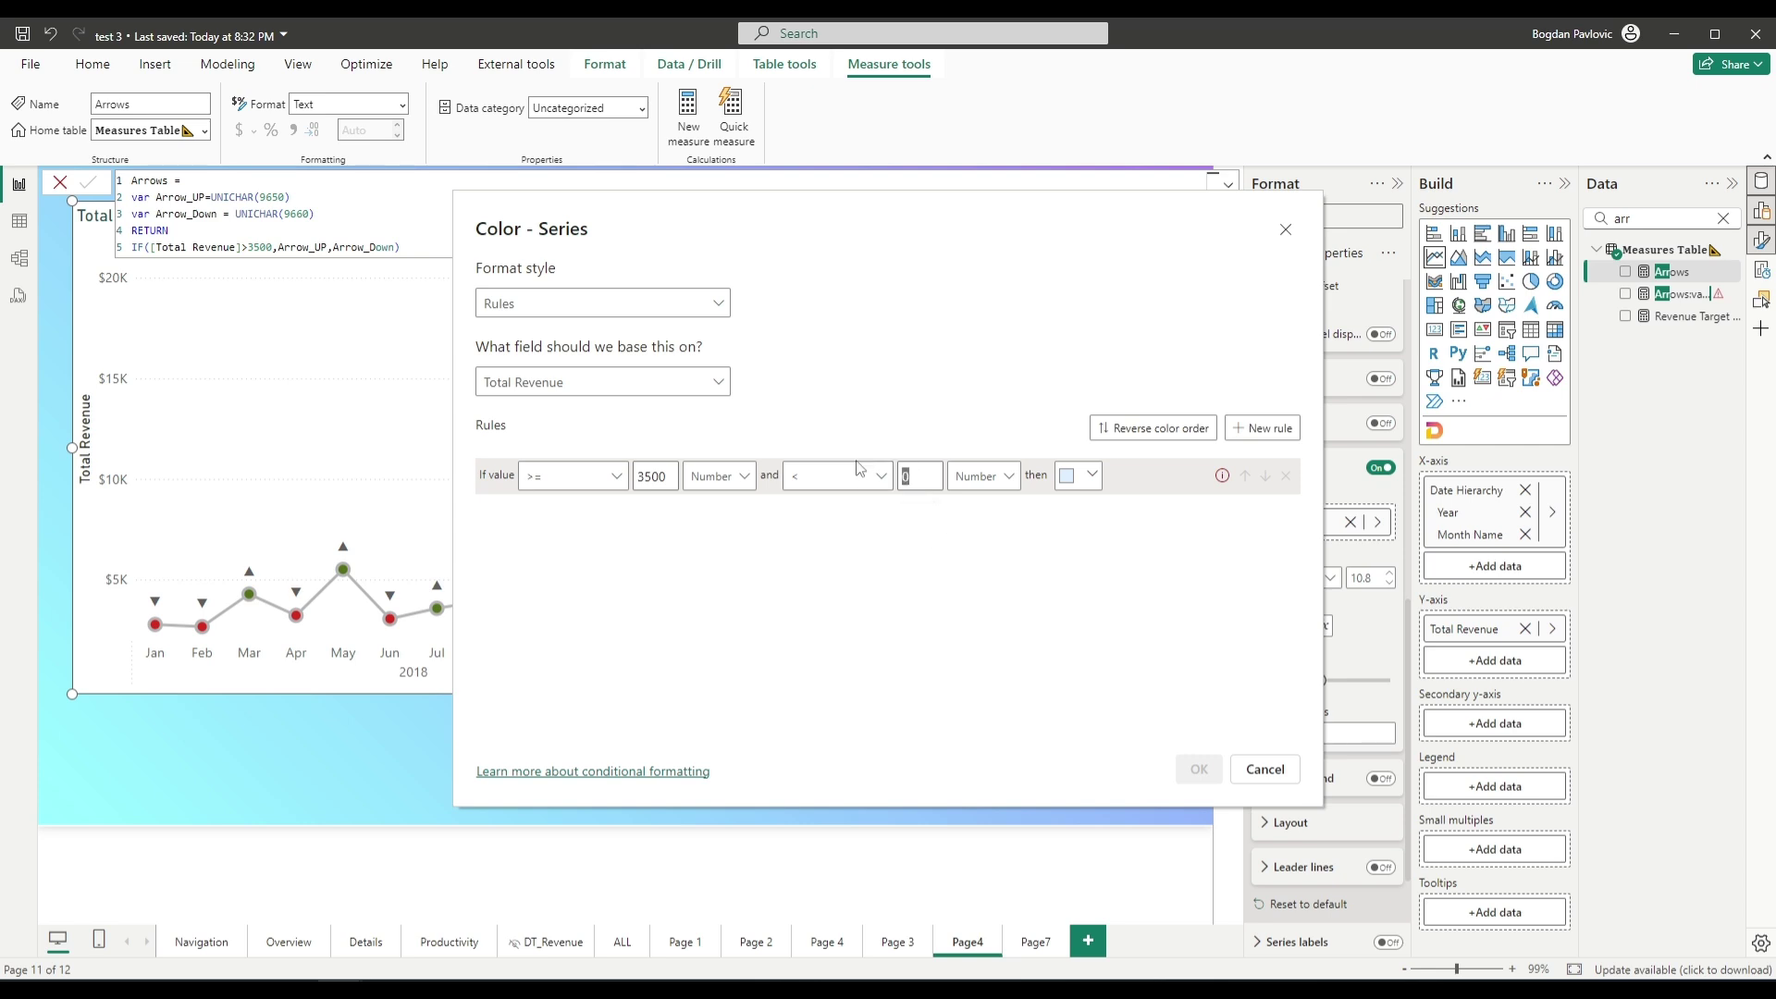
pyautogui.press('BackSpace')
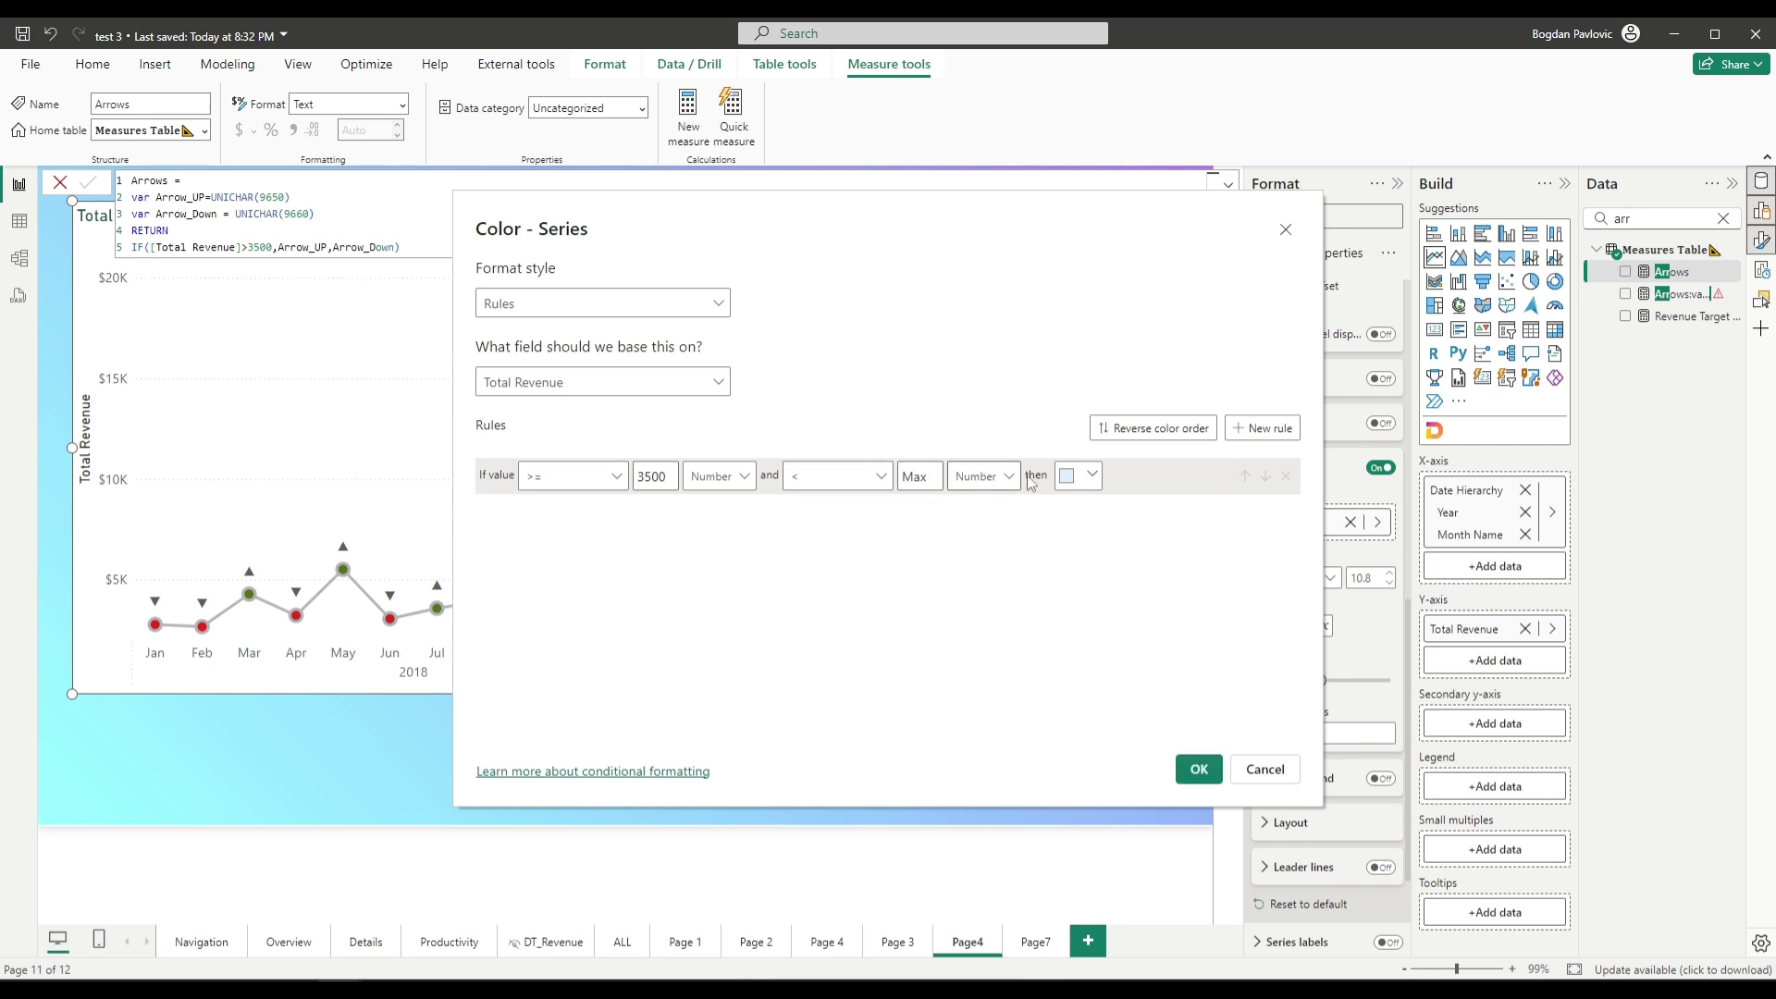
# Colour the first rule dark green and add a second rule starting at Min as Number
pyautogui.click(1090, 477)
pyautogui.click(1168, 489)
pyautogui.click(1262, 428)
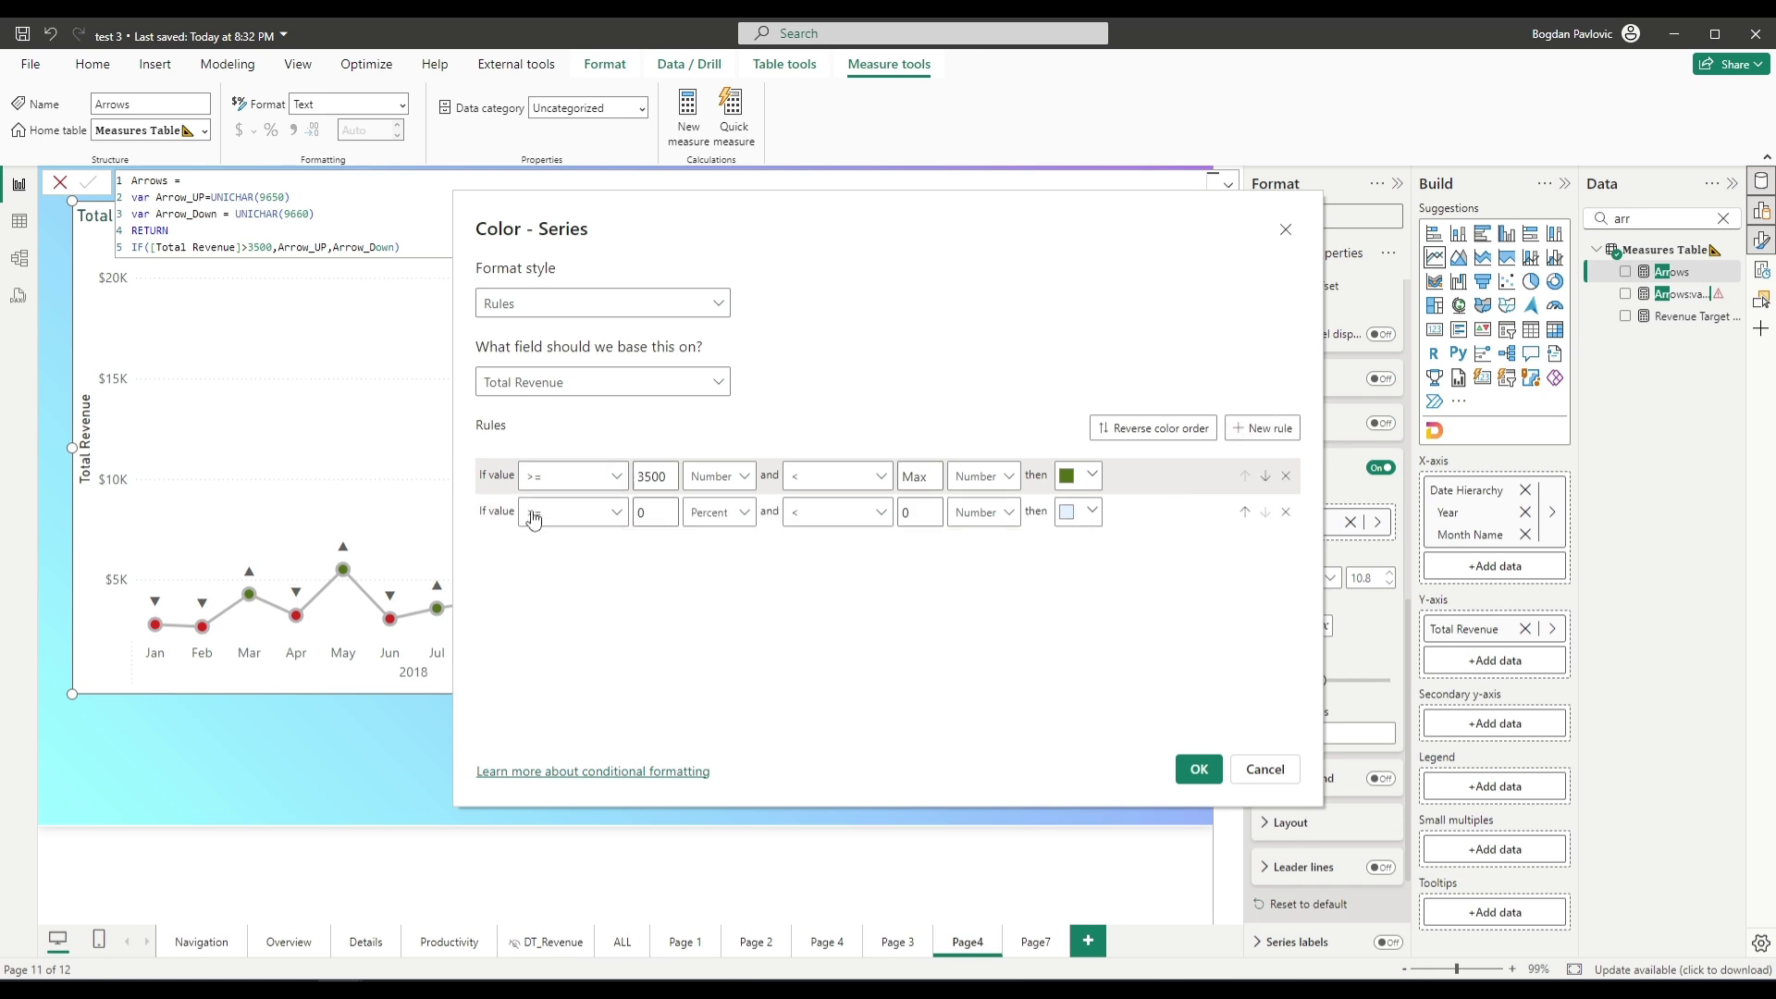
pyautogui.click(652, 512)
pyautogui.press('BackSpace')
pyautogui.click(703, 512)
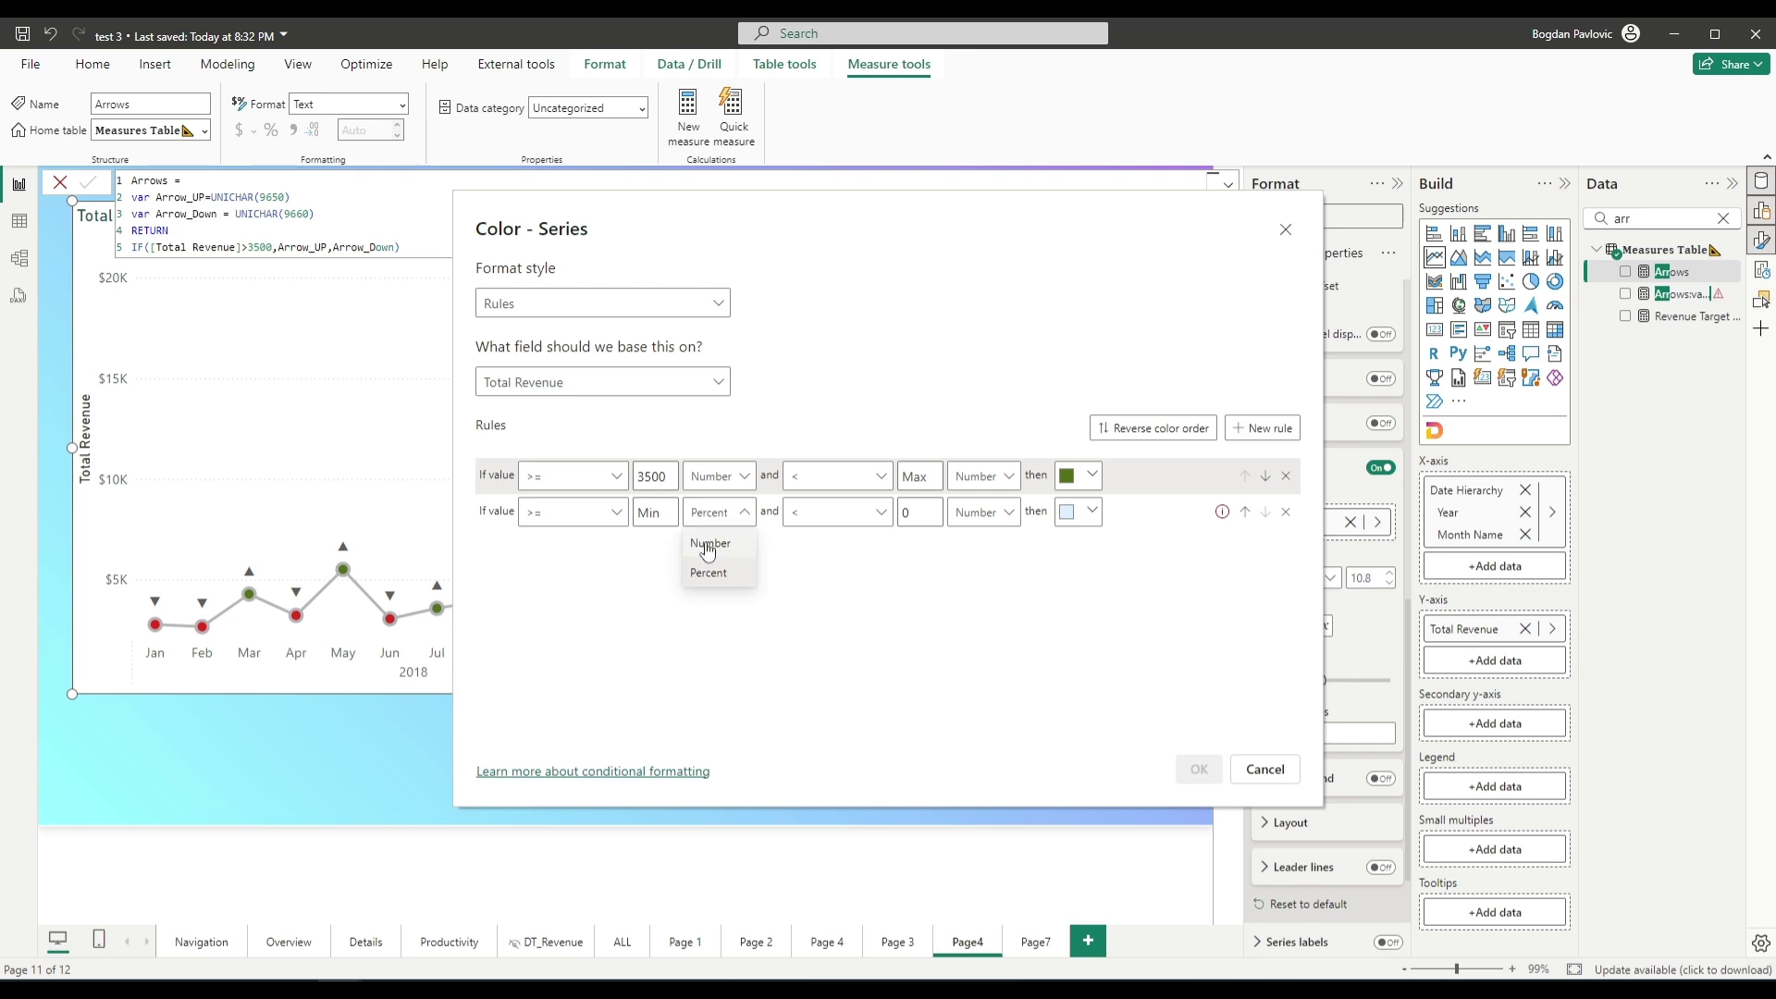
pyautogui.click(708, 548)
# Cap the second rule below 3500, colour it red, and apply the rules
pyautogui.doubleClick(920, 512)
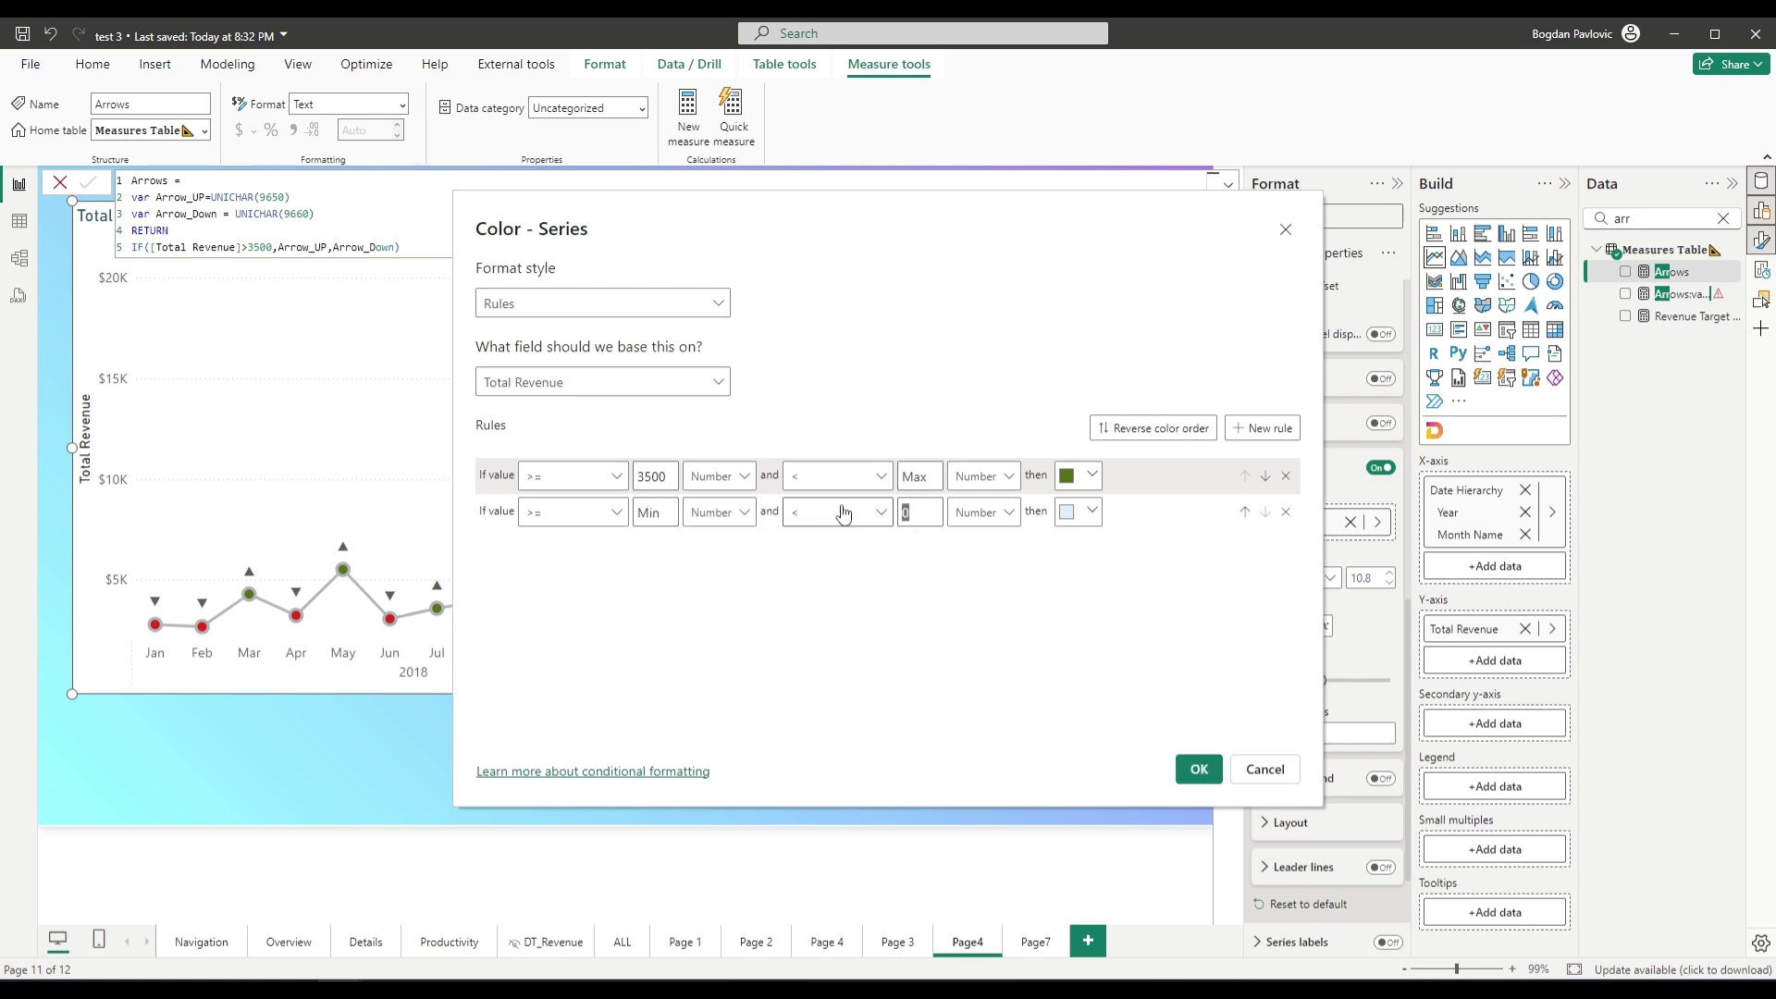
pyautogui.write('3500')
pyautogui.click(1073, 518)
pyautogui.click(1142, 469)
pyautogui.click(1196, 770)
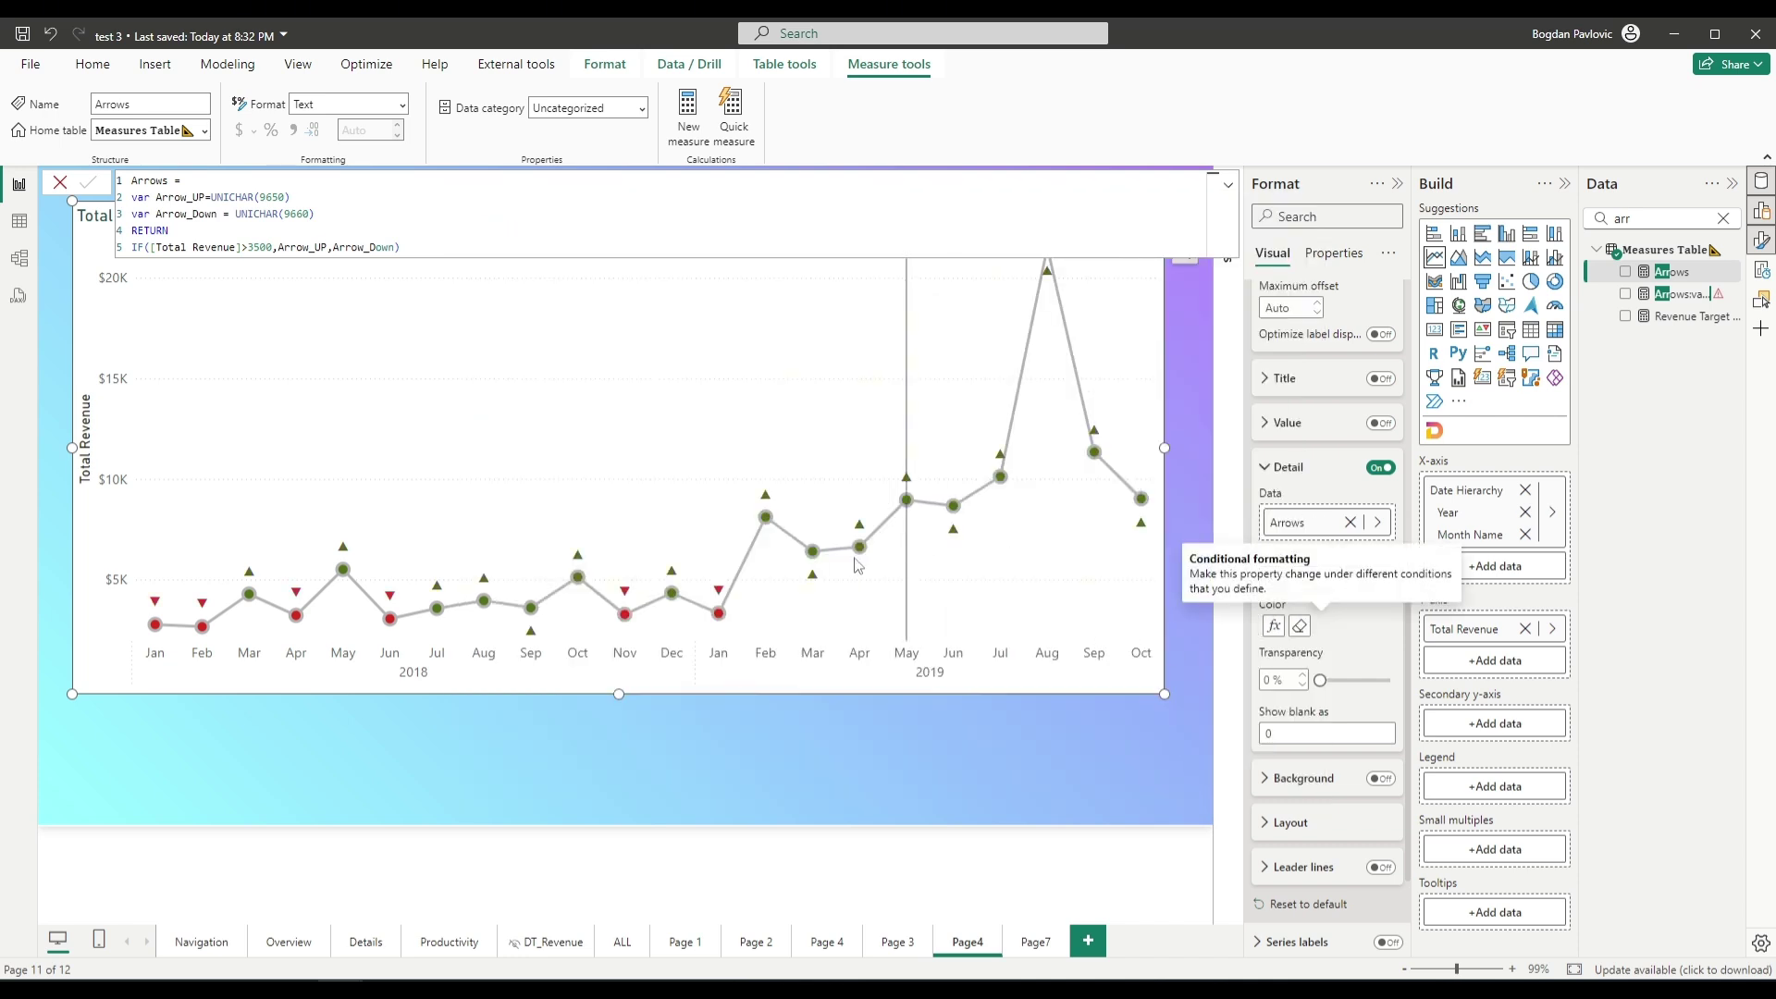